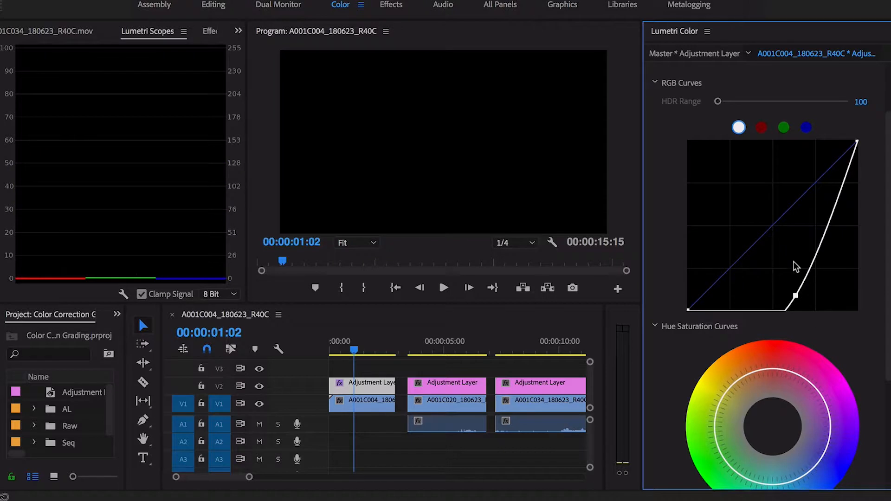
Step: Reset the first adjustment layer's master RGB curve to a straight diagonal line
double_click(768, 250)
scroll(724, 167, up, 3)
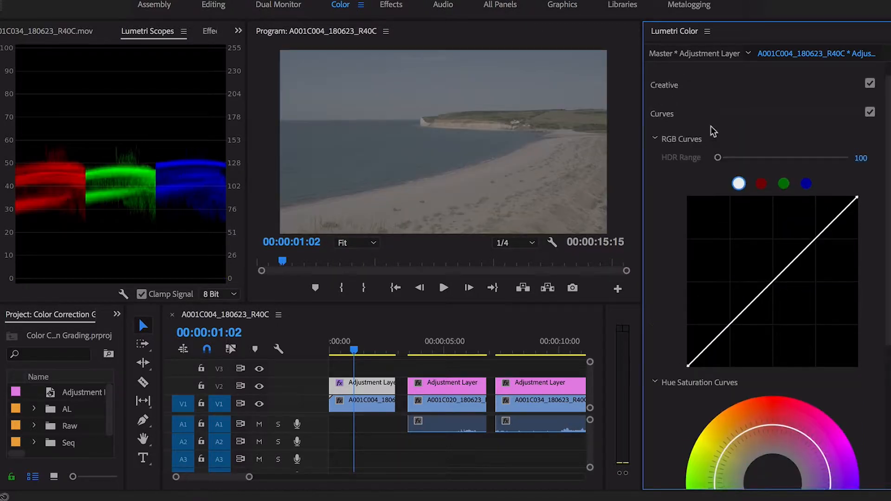
click(710, 114)
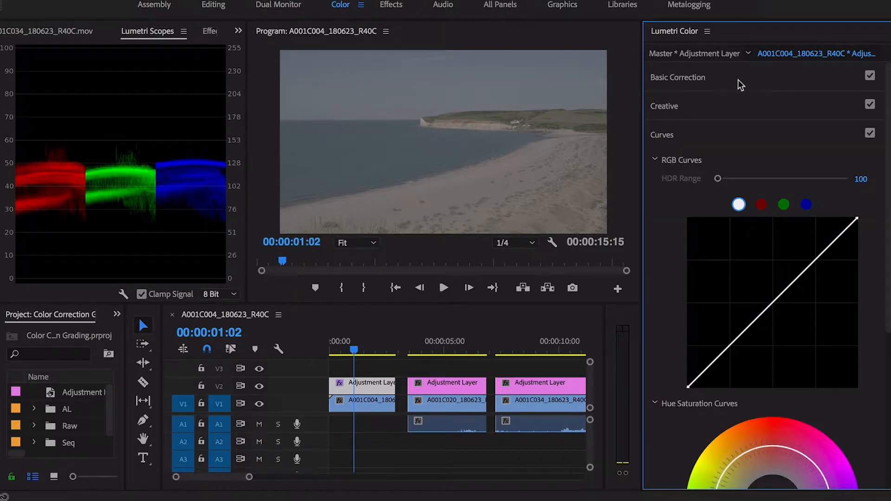
click(738, 80)
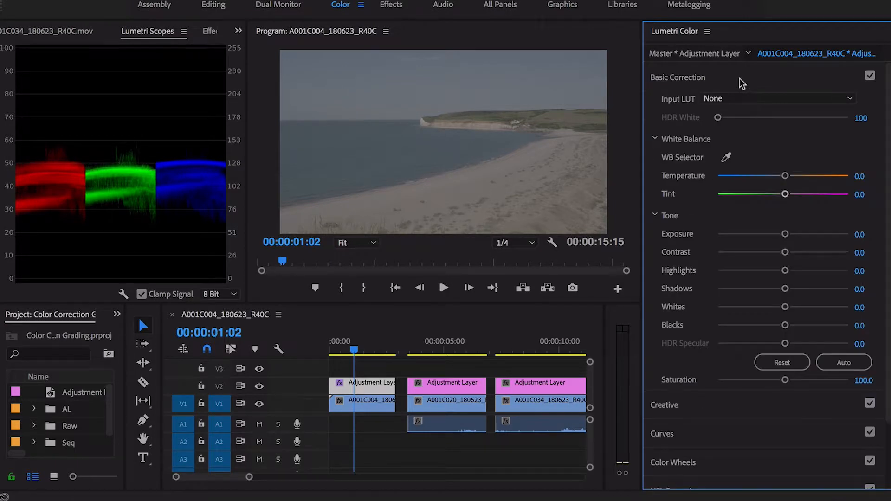
click(740, 80)
click(721, 139)
click(725, 135)
click(726, 137)
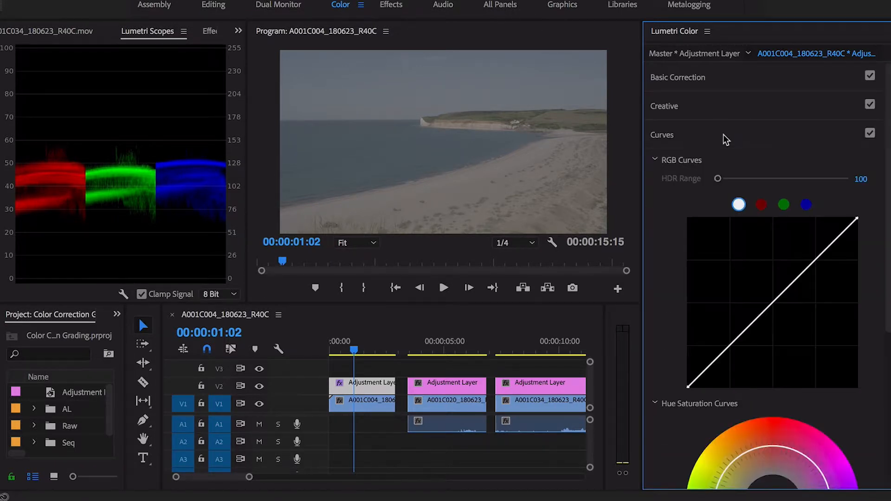
click(719, 138)
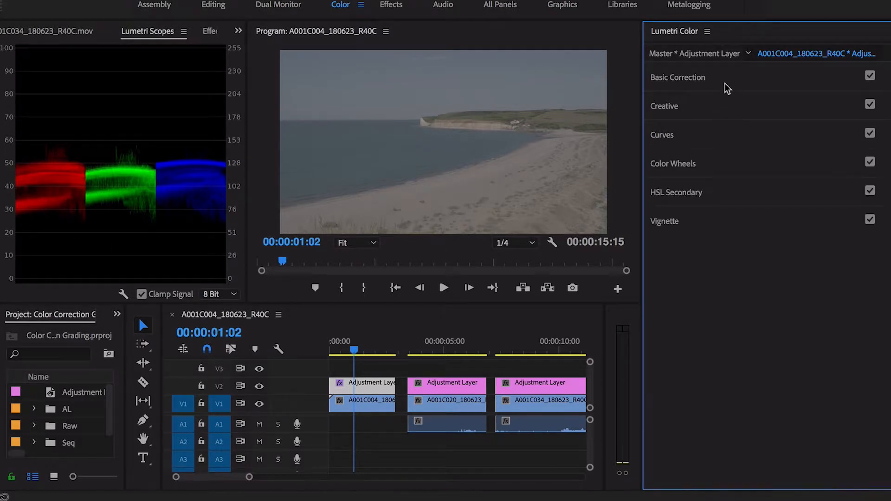
Step: Set the Basic Correction white balance of the first shot to Temperature 3.7 and Tint -3.7
click(725, 82)
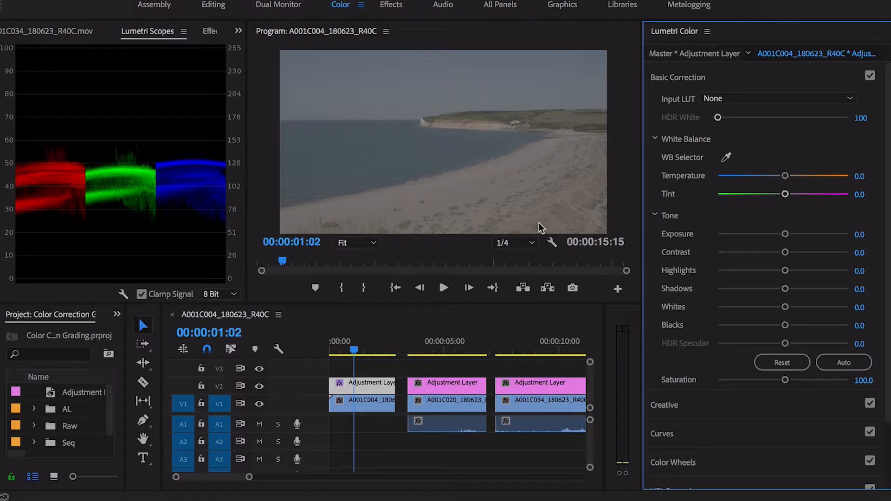
drag(784, 176, 786, 177)
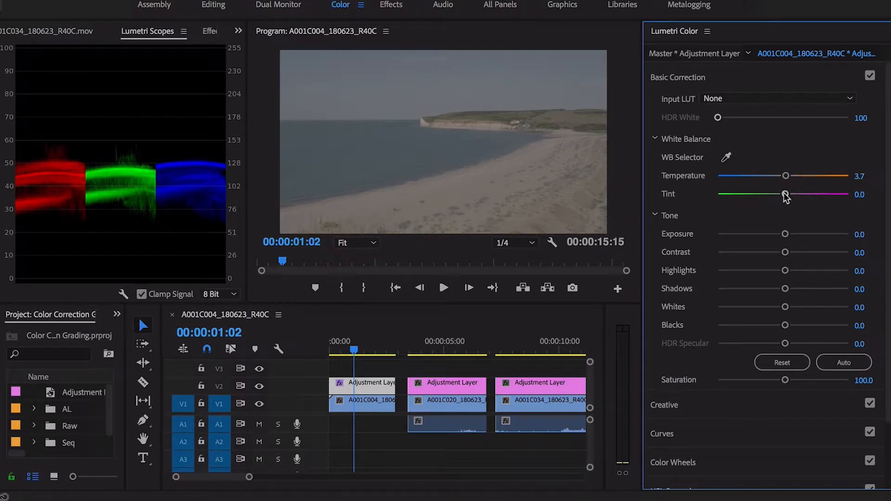
drag(785, 195, 782, 196)
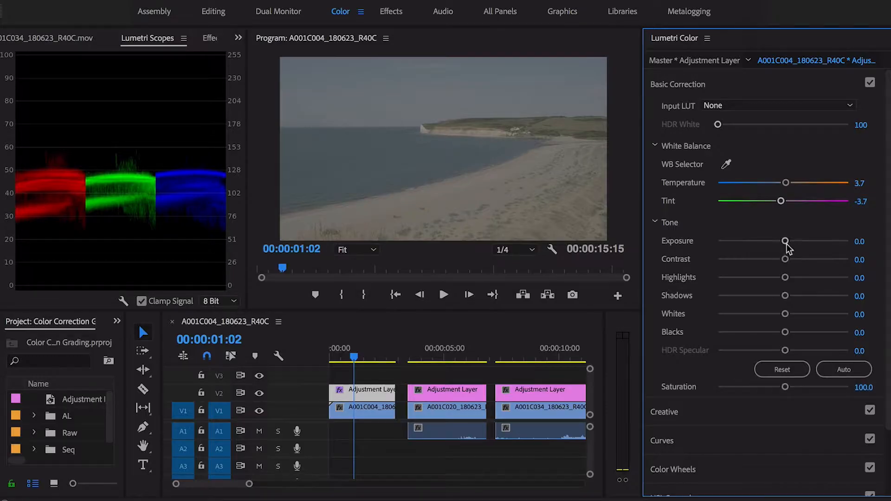
Step: Raise the first shot's Exposure to 0.7 and its Contrast to 77.5 in Basic Correction
drag(786, 240, 790, 243)
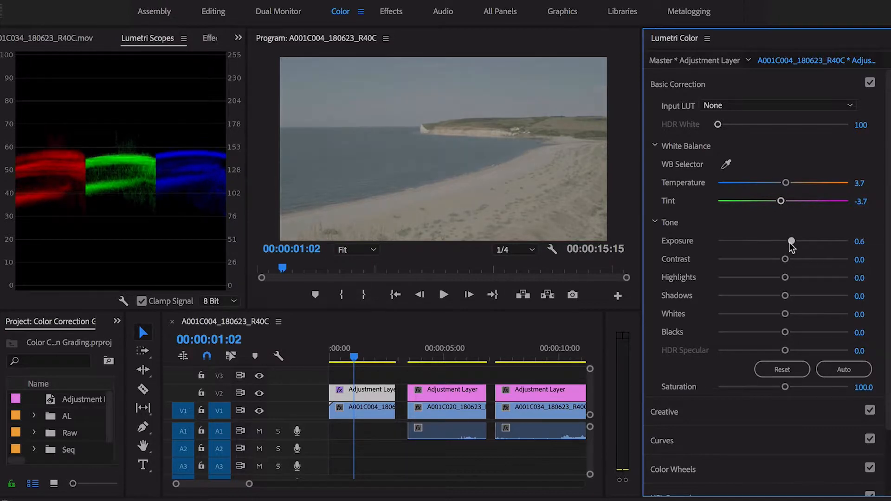
drag(791, 247, 793, 247)
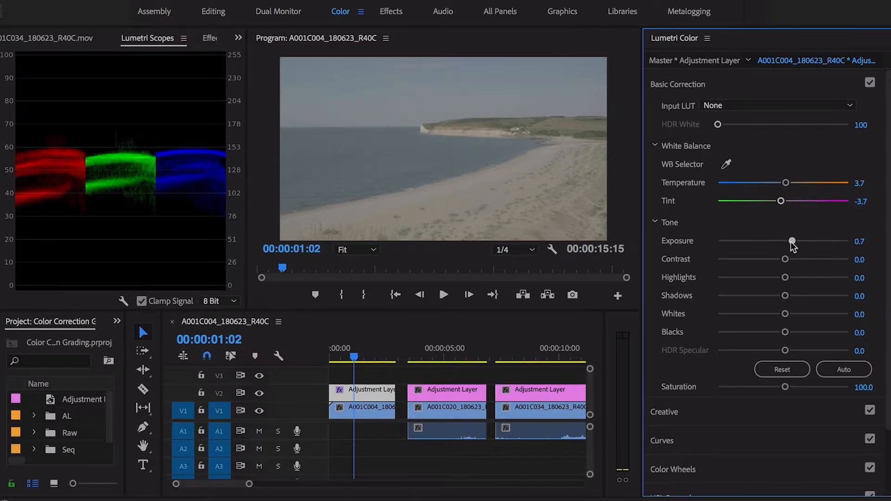
drag(788, 262, 830, 263)
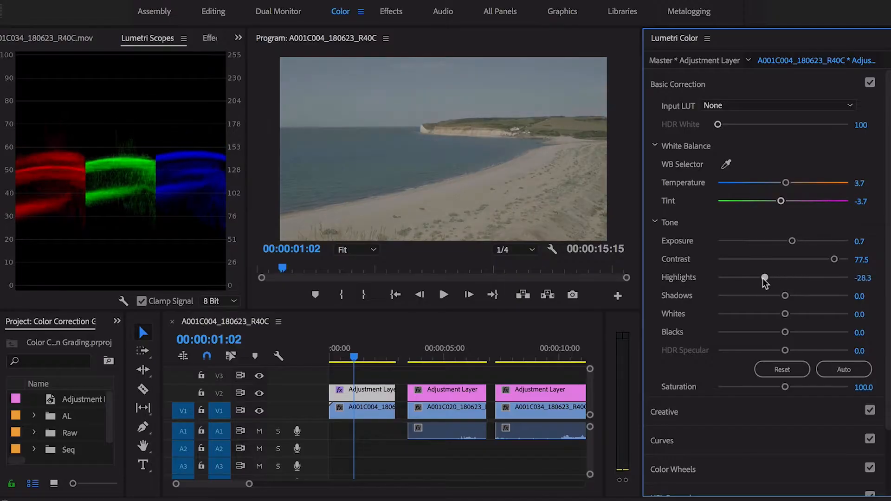
Step: Try extreme tone settings on the beach shot, with Highlights at -150.0 and Shadows at 100.0
drag(762, 281, 700, 284)
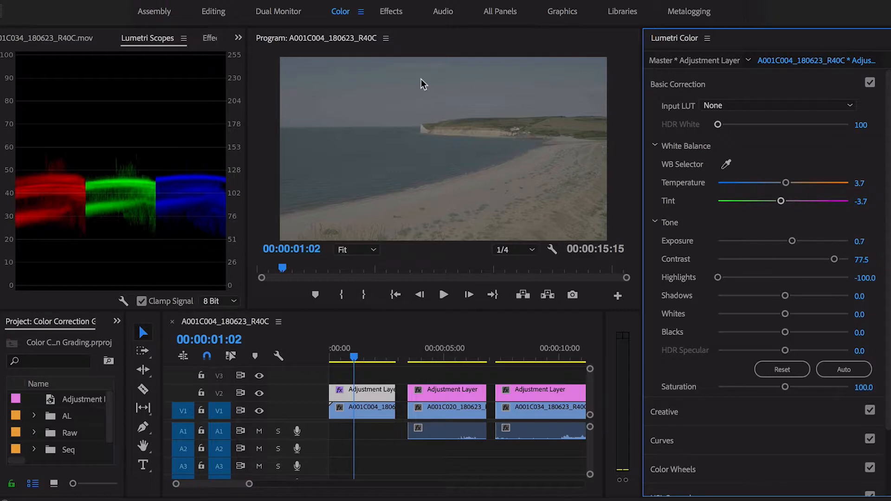
drag(749, 281, 717, 277)
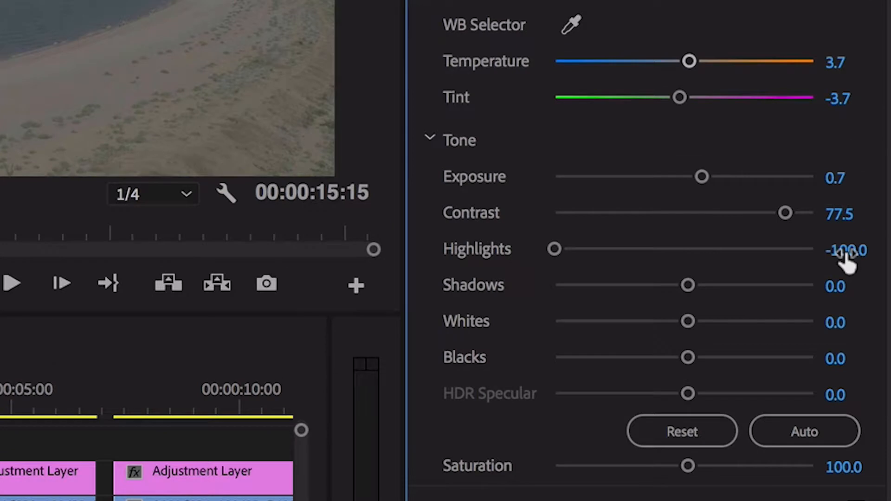
drag(557, 257, 422, 251)
drag(855, 254, 809, 255)
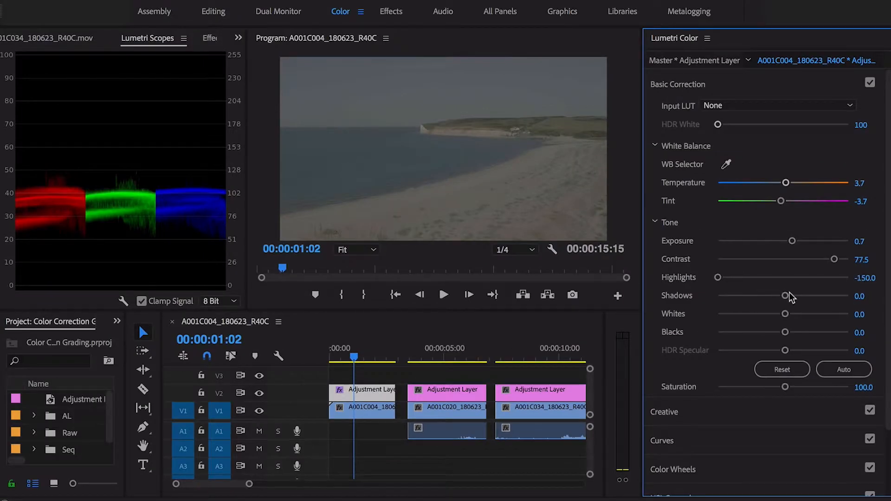
drag(790, 294, 861, 297)
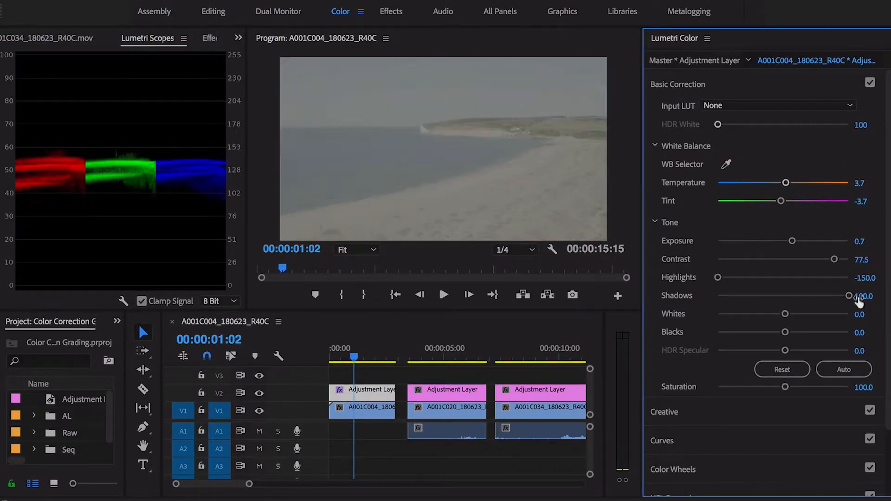
Step: Set Highlights to -74.3, Shadows to -39.0, Whites to 65.8, Blacks to -33.7 and Saturation to 115.5 for the beach shot
mouse_move(739, 279)
mouse_down()
mouse_move(748, 280)
mouse_move(735, 280)
mouse_up()
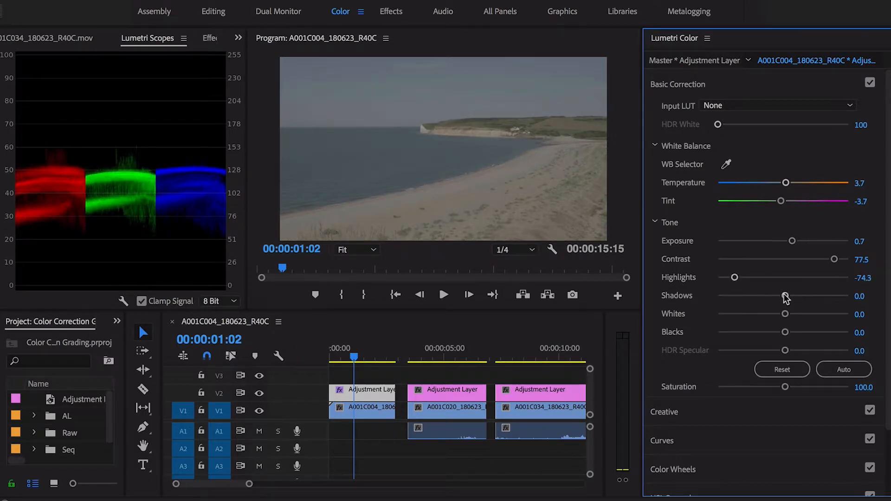
drag(785, 298, 759, 298)
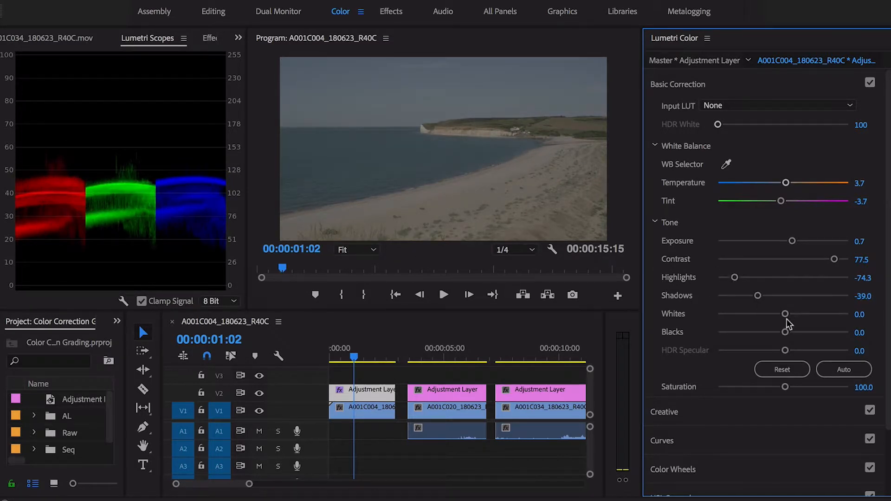
drag(786, 314, 827, 315)
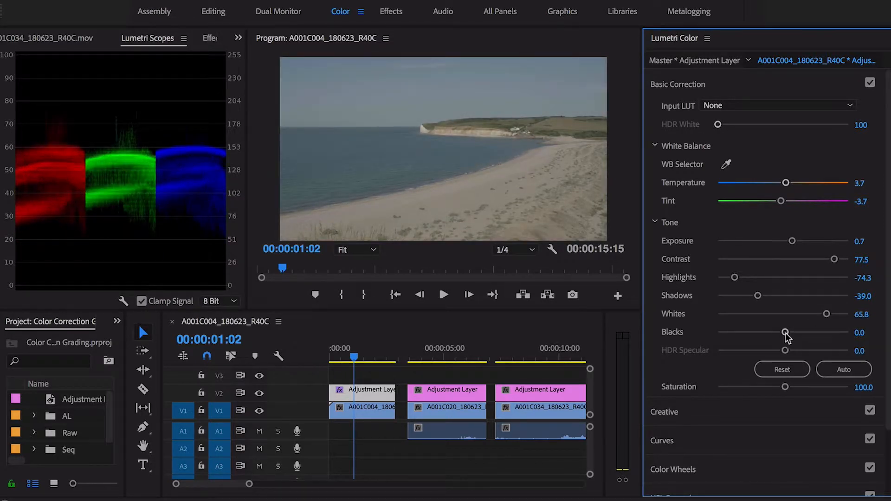
drag(785, 333, 760, 335)
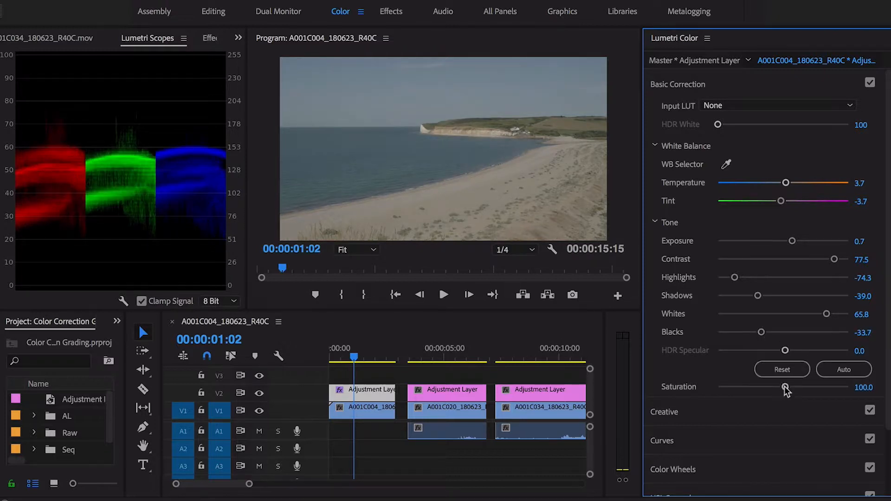
mouse_move(785, 388)
mouse_down()
mouse_move(887, 388)
mouse_move(667, 389)
mouse_move(792, 389)
mouse_up()
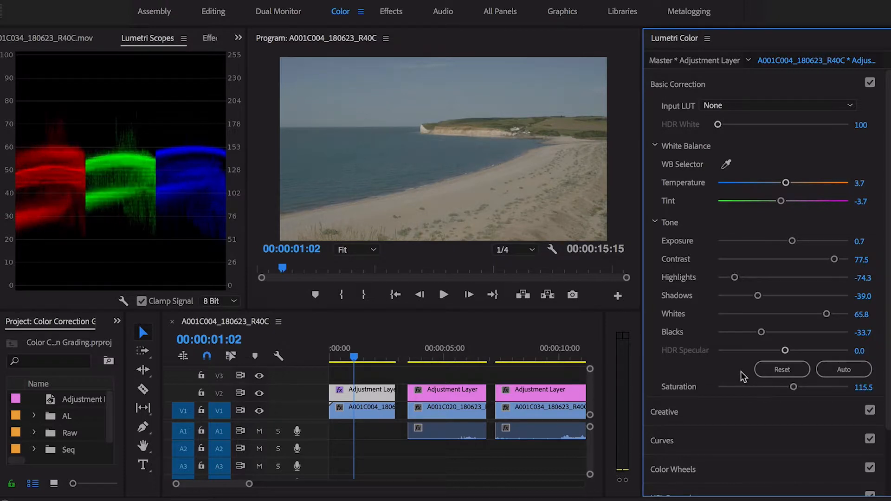
Step: Compare the beach shot before and after the basic correction by hiding and showing video track V2
click(260, 394)
click(260, 393)
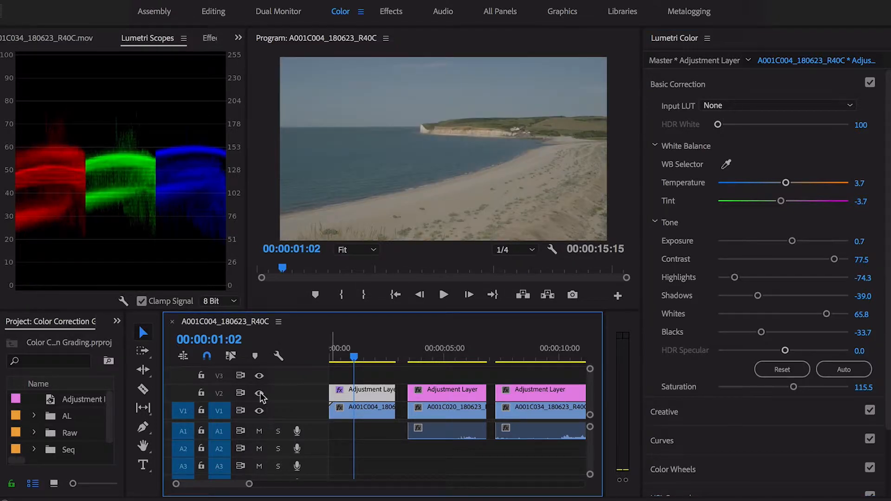
click(260, 394)
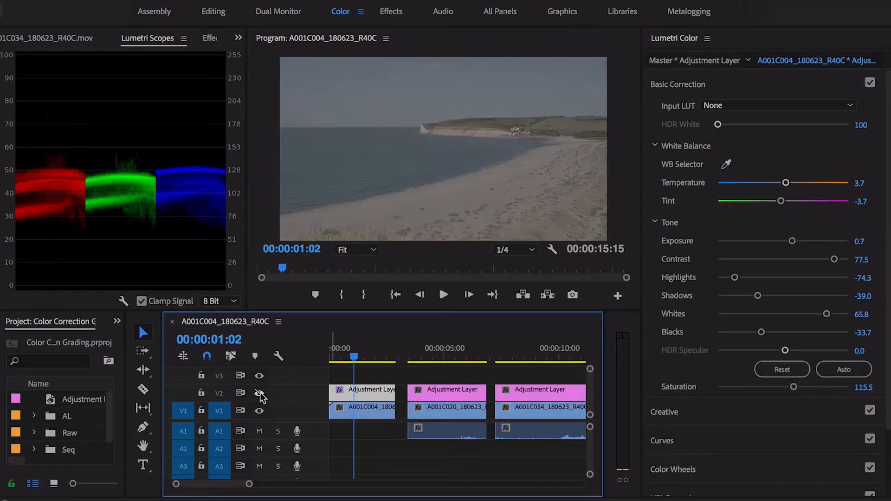
click(260, 394)
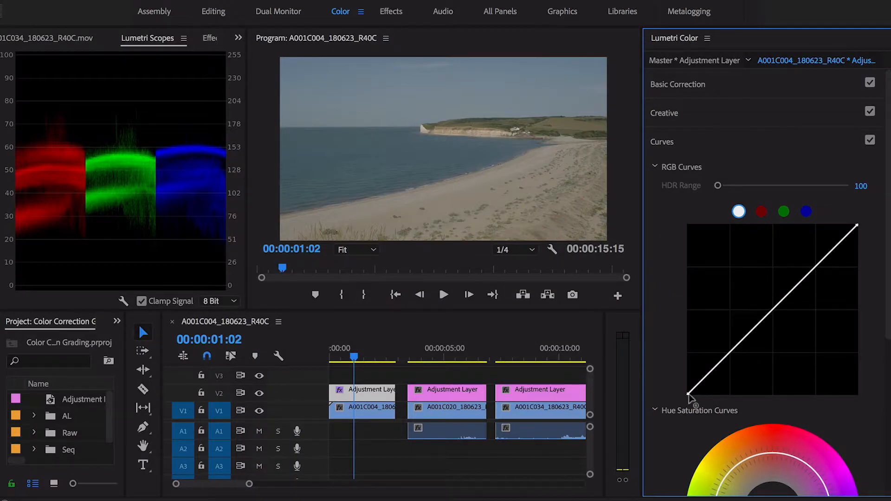
Step: Shape the master RGB curve into a gentle S with a lifted black point, lowered shadows and raised highlights
drag(688, 394, 686, 385)
drag(728, 357, 728, 363)
drag(825, 271, 819, 257)
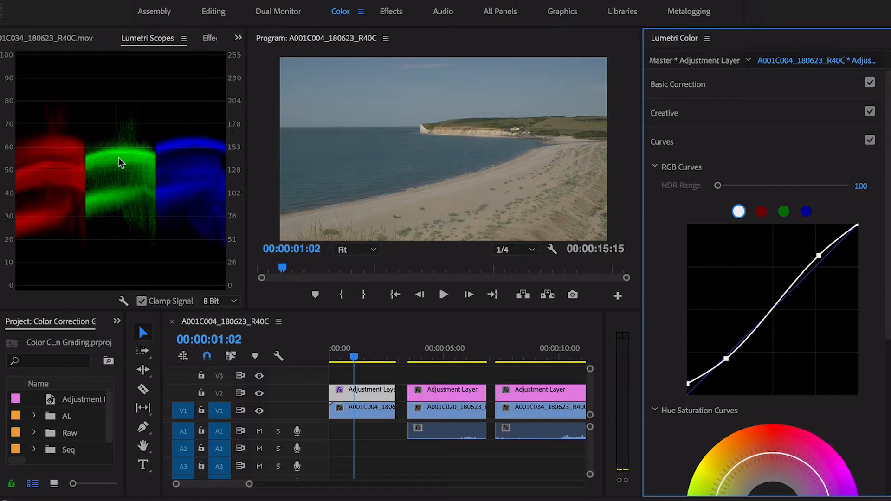
Step: Shape the green channel curve into a gentle S with slightly lowered shadows and raised highlights
click(784, 212)
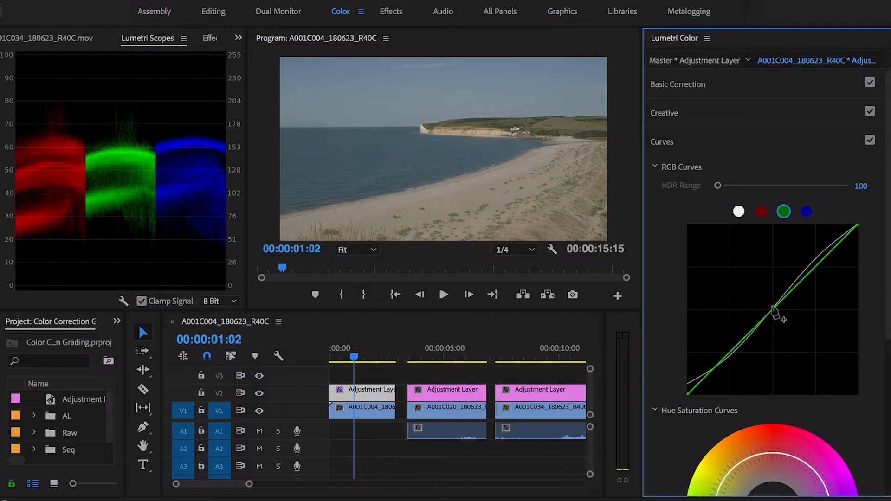
drag(819, 269, 817, 265)
click(726, 354)
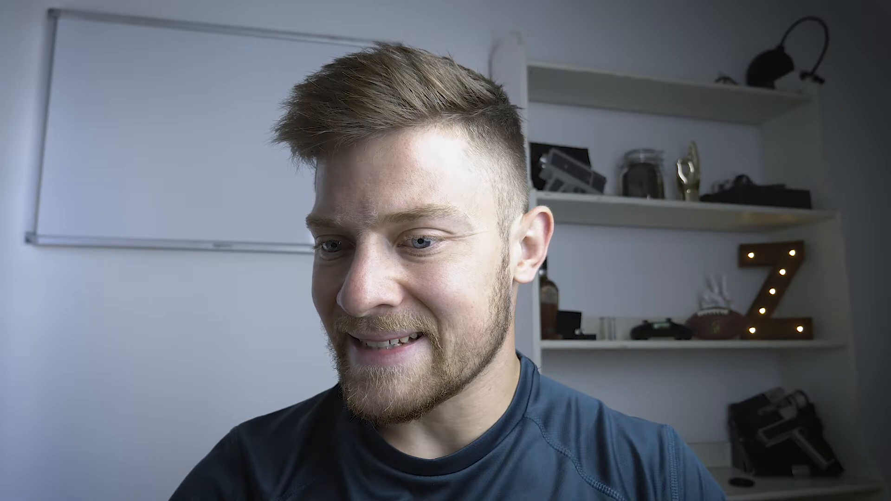
drag(726, 355, 731, 359)
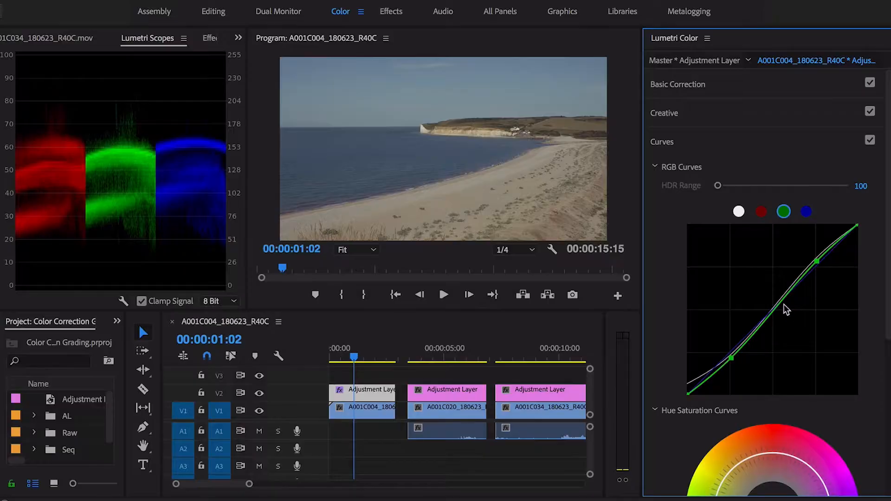
drag(817, 262, 817, 257)
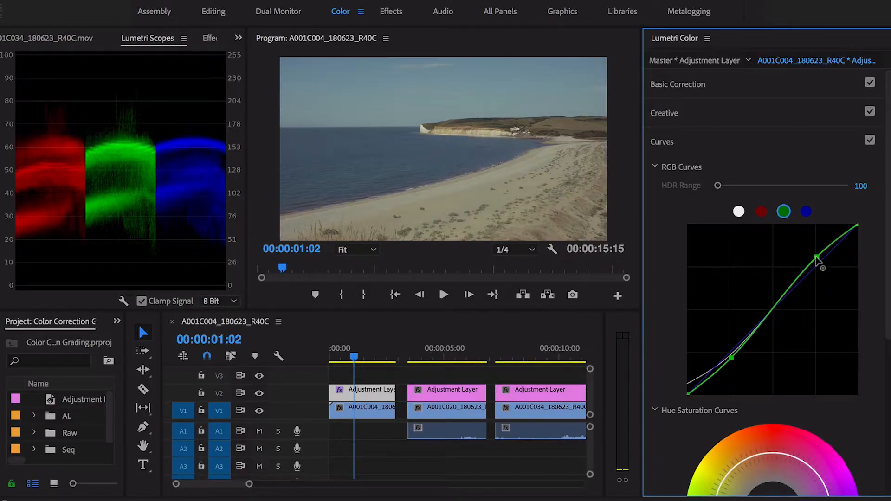
Step: Compare the beach shot with and without the full grade, including the curves, by toggling track V2's output
click(259, 393)
click(260, 393)
click(260, 393)
click(259, 394)
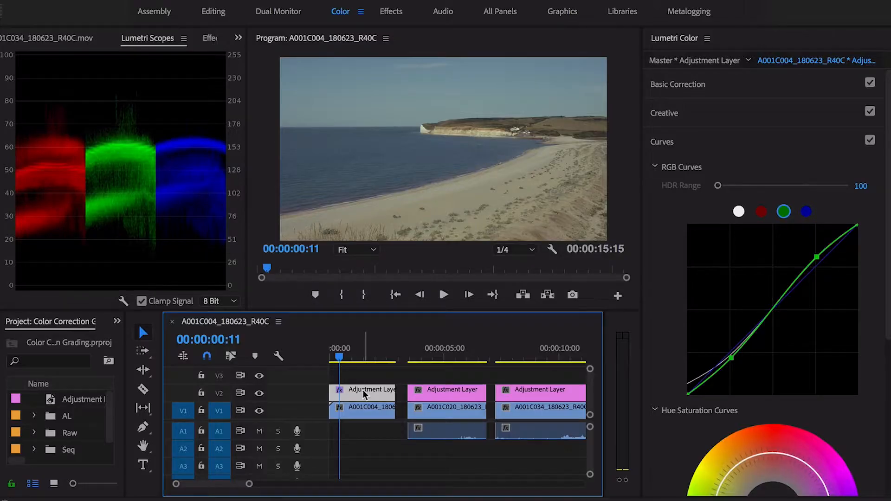
Step: Copy the first adjustment layer's grade onto the second clip's adjustment layer and check the portrait shot with track V2 hidden and shown
drag(432, 373, 484, 375)
click(450, 394)
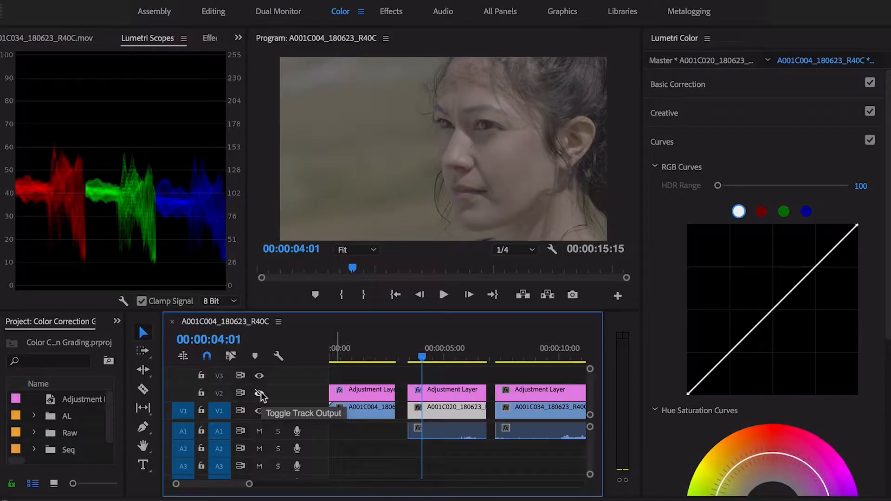
click(260, 394)
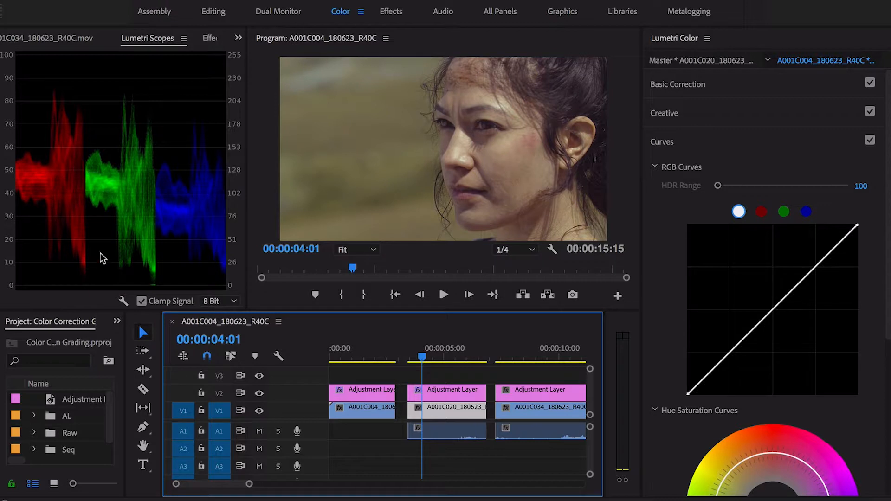
click(437, 395)
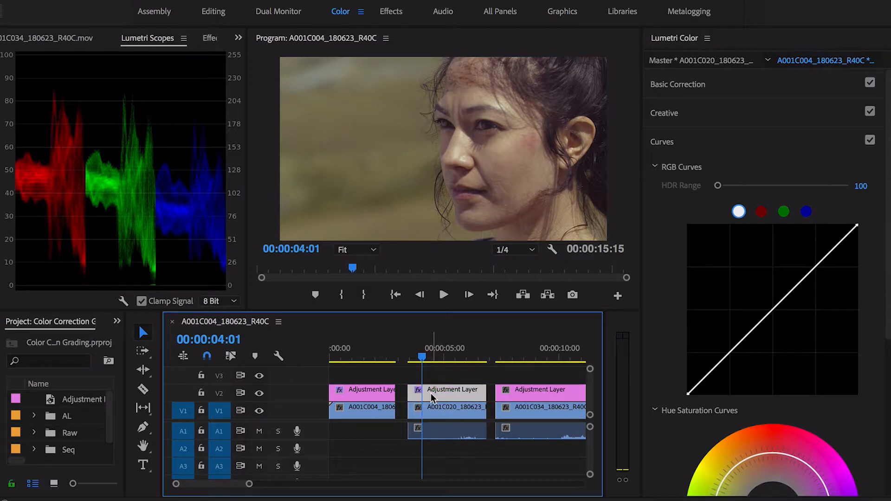
Step: Check the third clip around 00:00:07:19, and return to 00:00:04:03 with the second clip's adjustment layer selected
drag(508, 353, 517, 351)
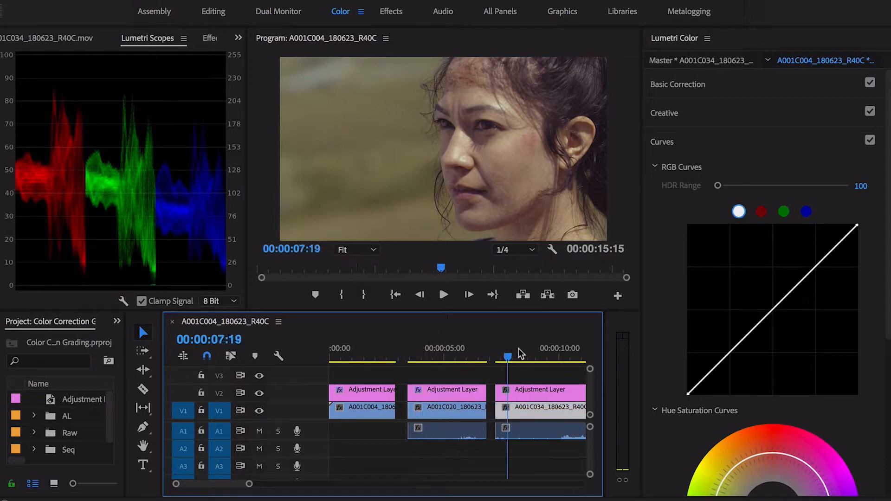
click(510, 396)
click(425, 357)
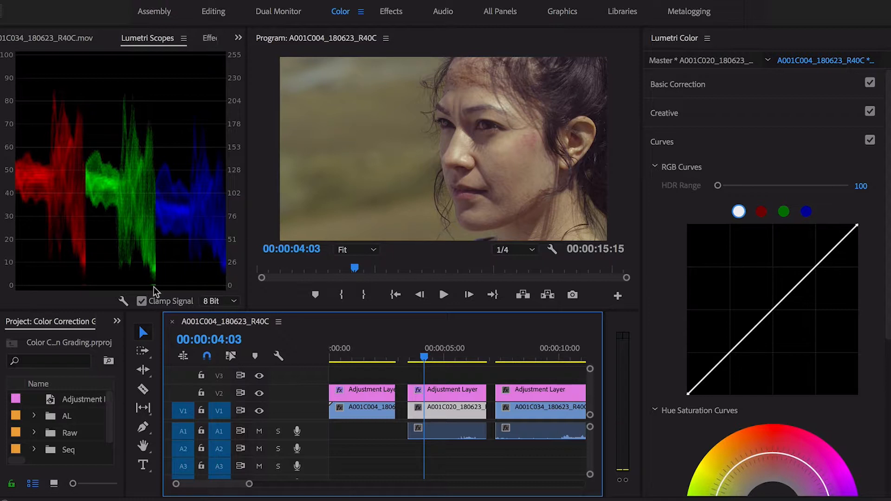
click(476, 392)
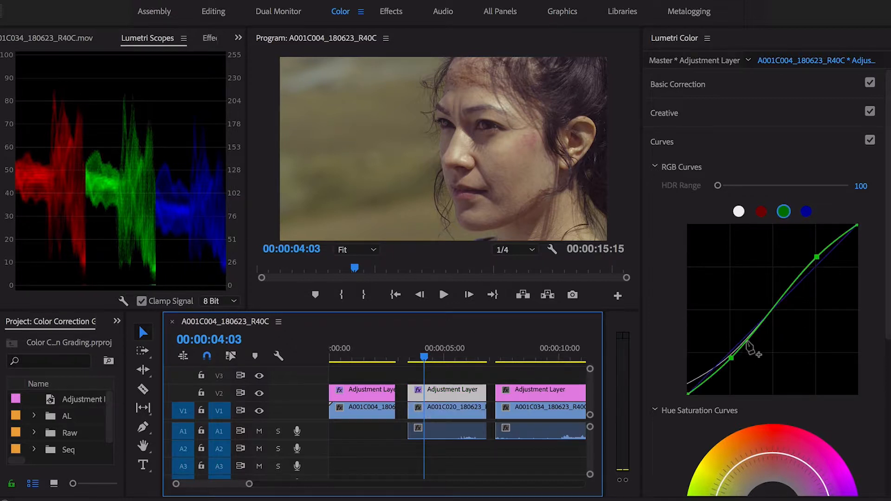
Step: Reset the RGB curve on the second clip's adjustment layer, then reshape the master curve with a lifted black point, lowered shadows and raised highlights
double_click(773, 316)
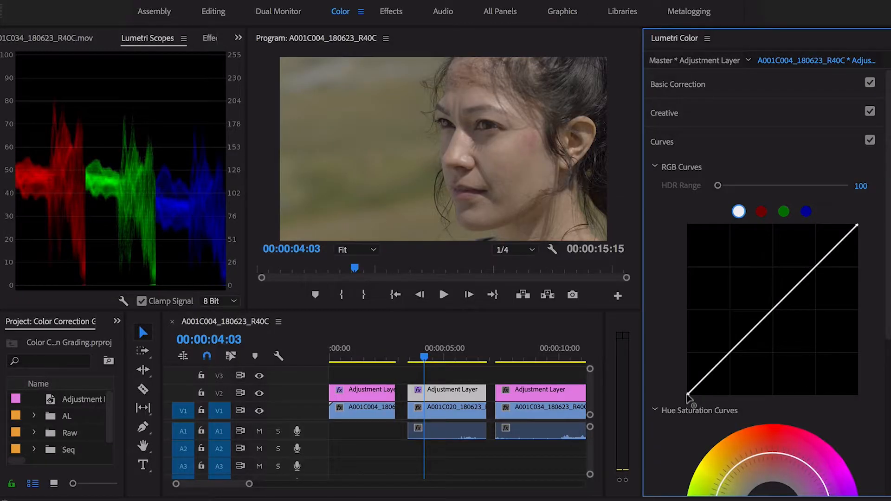
drag(689, 396, 687, 389)
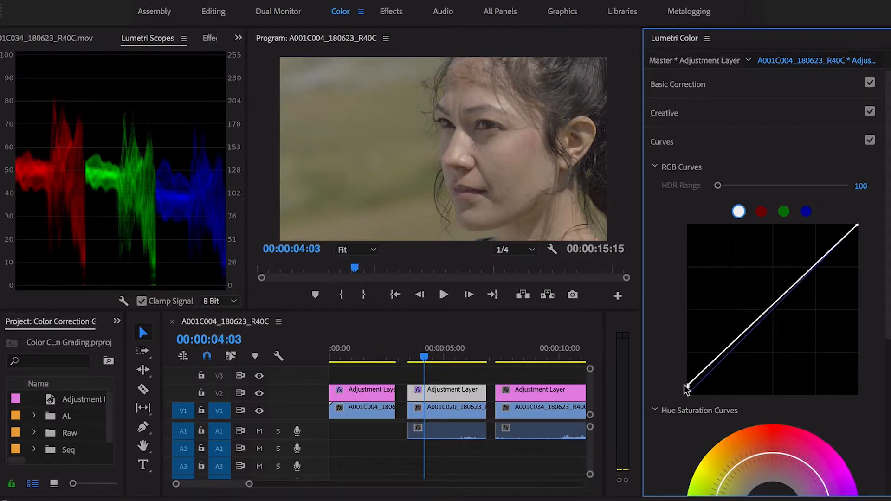
drag(689, 387, 689, 385)
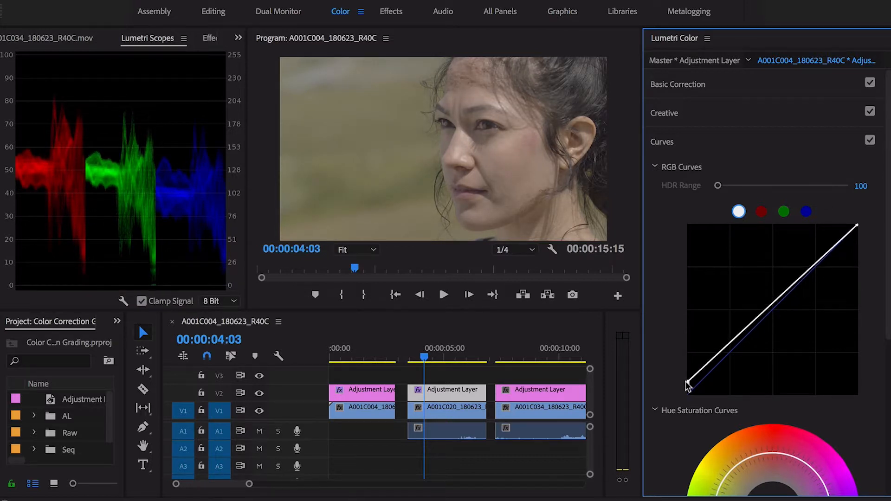
drag(726, 358, 726, 363)
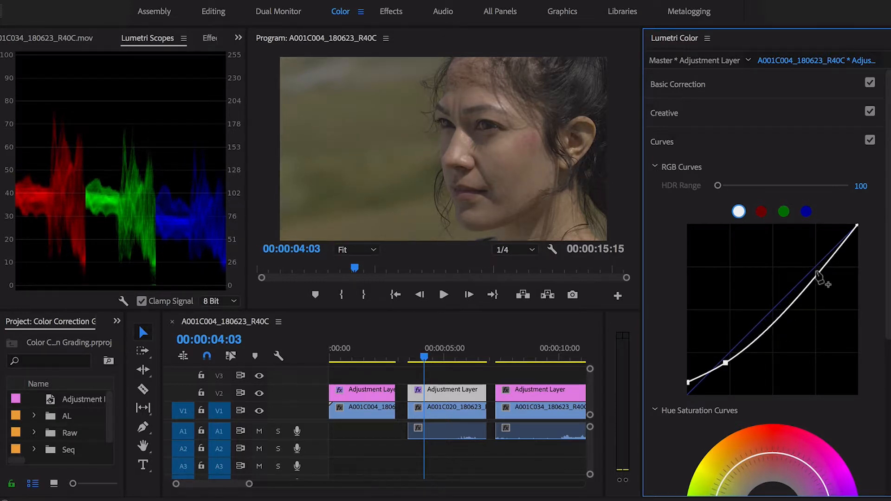
drag(821, 268, 819, 256)
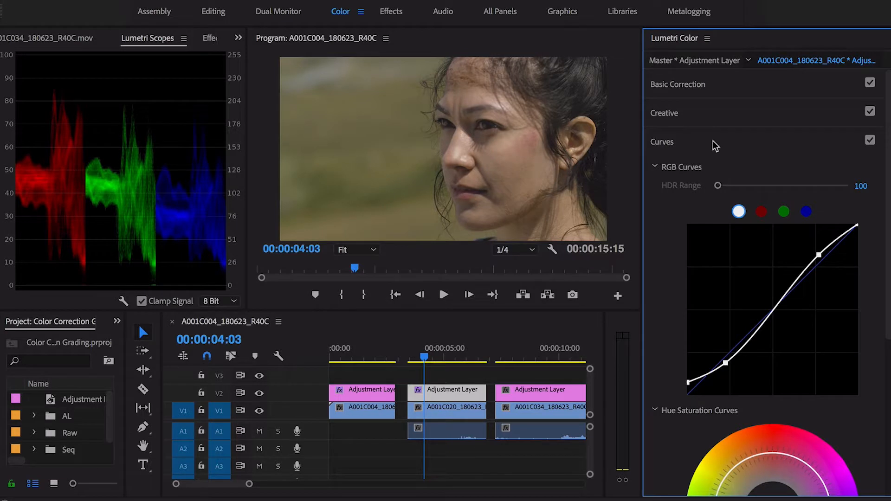
Step: Correct the second clip's white balance in Basic Correction with temperature -14.4 and tint 1.6
click(714, 141)
click(718, 86)
drag(787, 187, 759, 185)
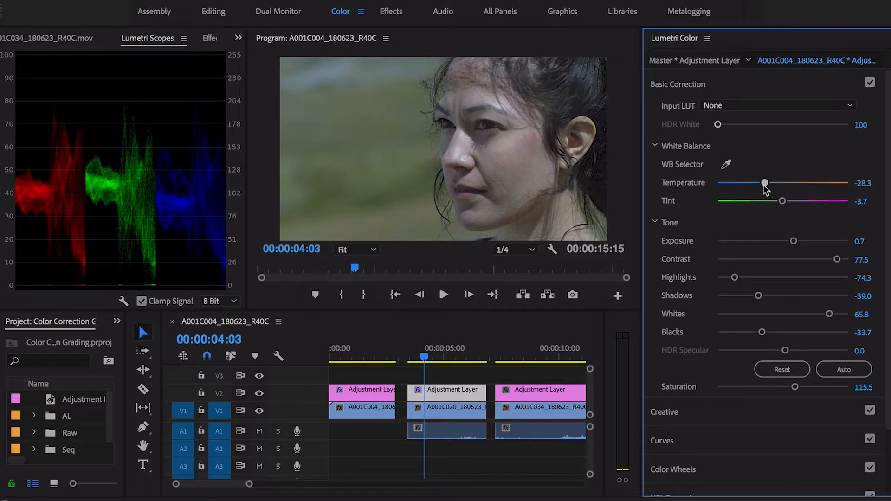
drag(767, 185, 785, 204)
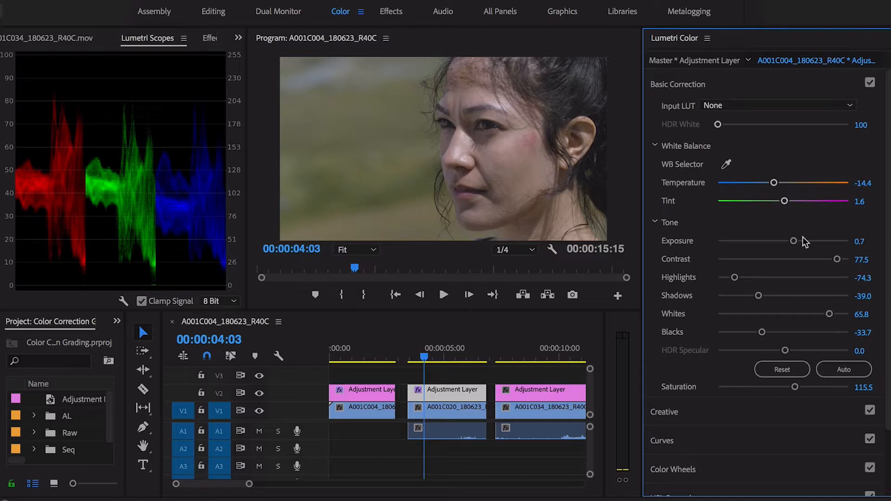
Step: Refine the second clip's tone with exposure 0.7, contrast 71.1, highlights -87.2 and shadows -28.3
drag(794, 241, 791, 241)
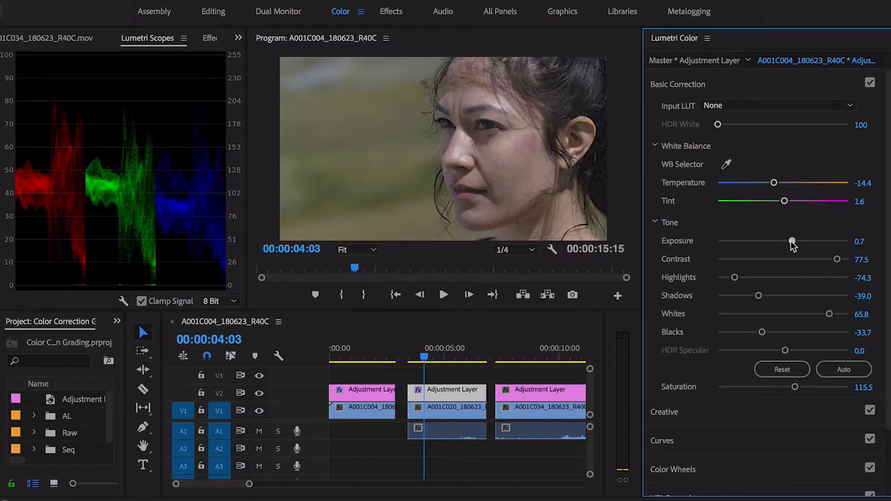
drag(837, 259, 830, 259)
drag(736, 281, 728, 281)
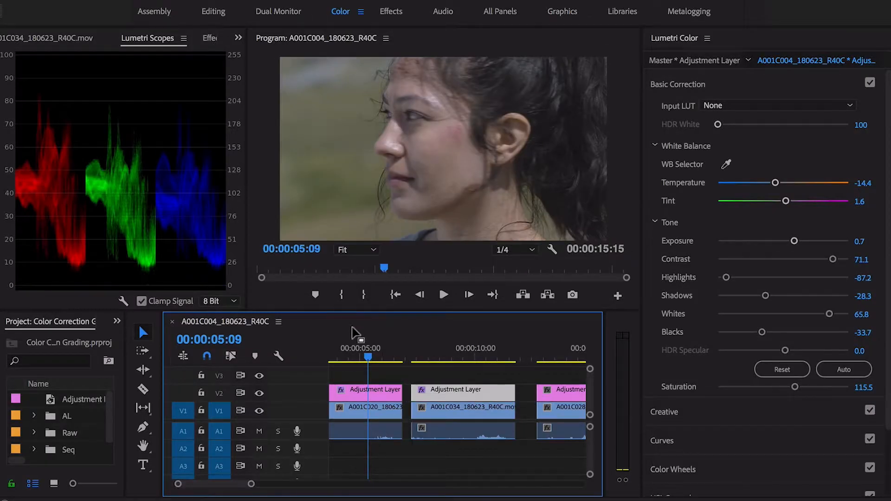
Step: Compare the scopes and color of the second and third clips by scrubbing back and forth between them
mouse_move(368, 354)
mouse_down()
mouse_move(432, 355)
mouse_move(344, 357)
mouse_move(360, 354)
mouse_up()
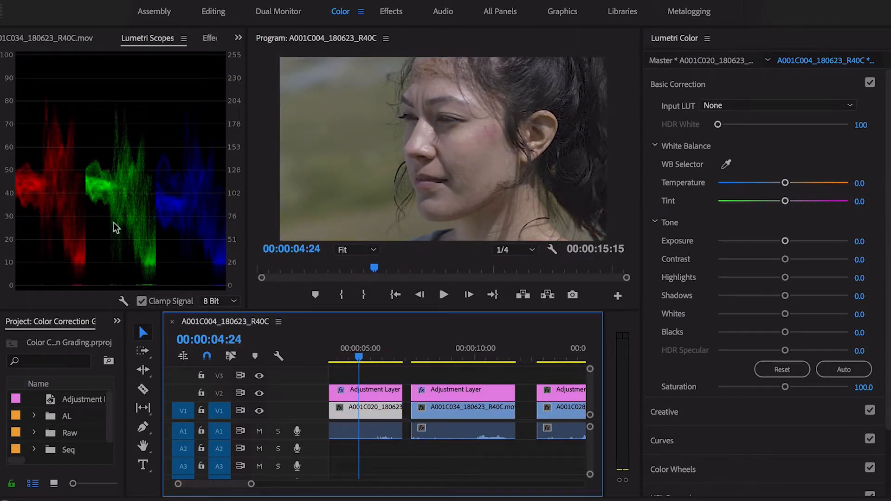
drag(363, 357, 430, 358)
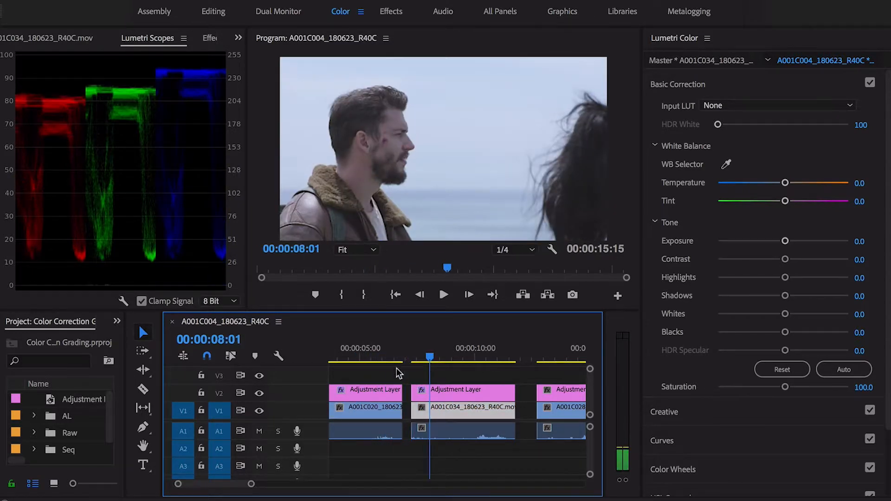
click(412, 358)
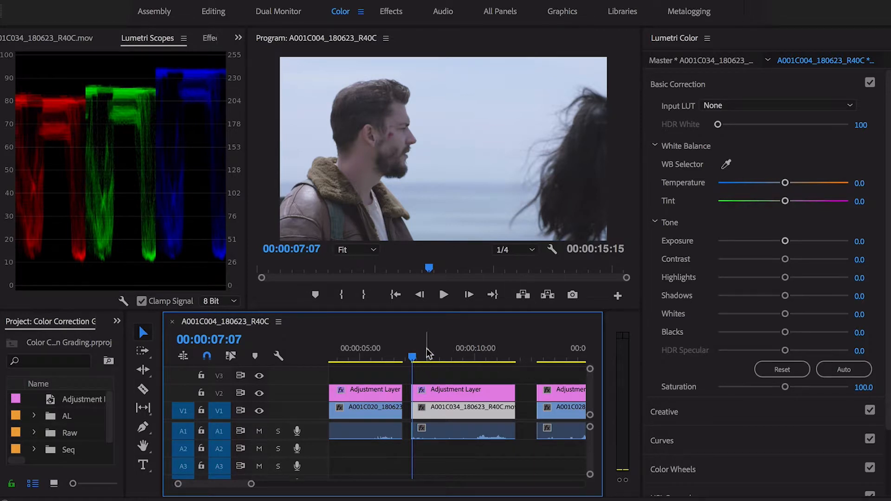
click(431, 358)
click(383, 357)
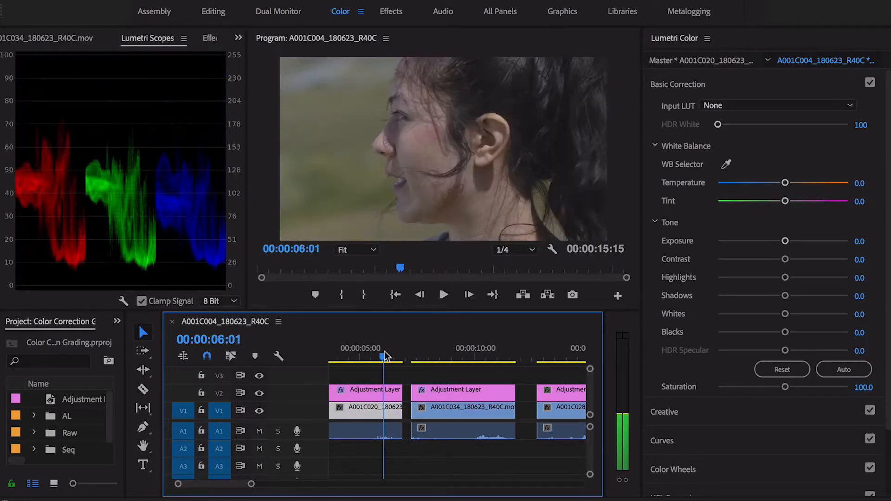
drag(407, 357, 463, 359)
Step: Set exposure to 0.6 and contrast to 33.7 on the third clip's adjustment layer
click(453, 394)
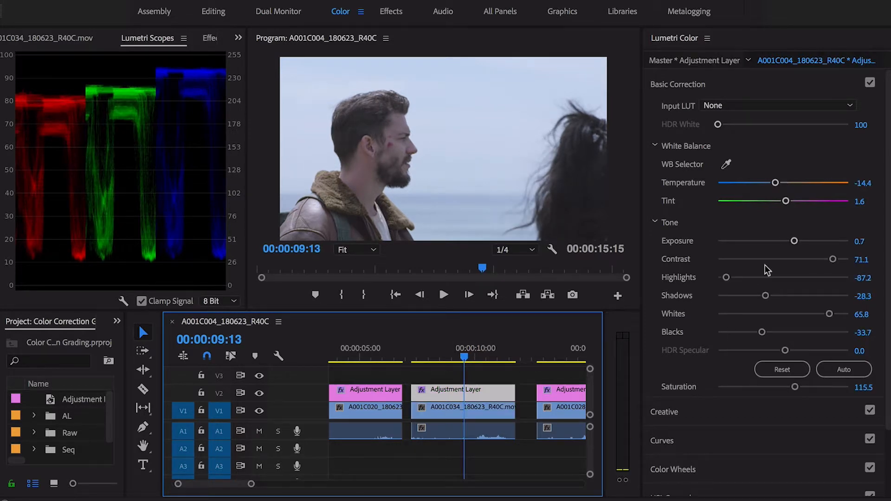
mouse_move(794, 242)
mouse_down()
mouse_move(781, 241)
mouse_move(789, 241)
mouse_up()
drag(833, 259, 791, 241)
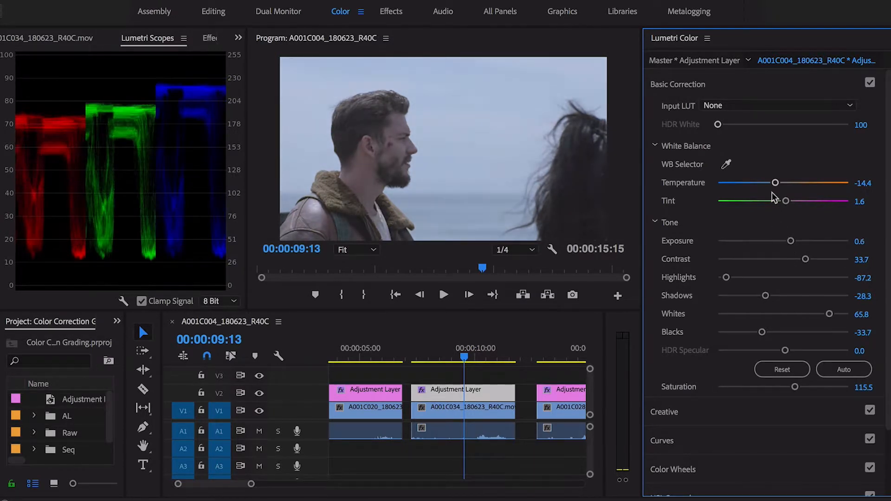
Step: Warm the third clip with temperature 12.3 and tint -2.7, lower its whites and slightly raise its exposure
drag(776, 183, 782, 201)
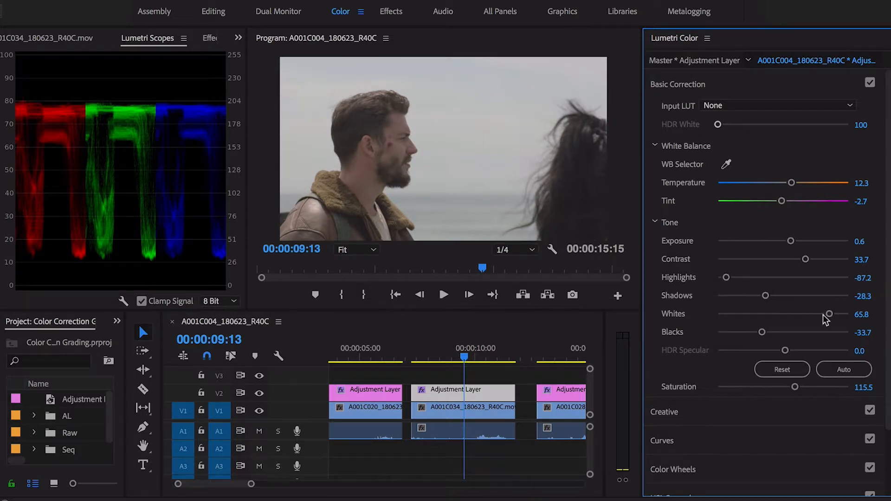
drag(830, 314, 819, 314)
drag(792, 245, 795, 246)
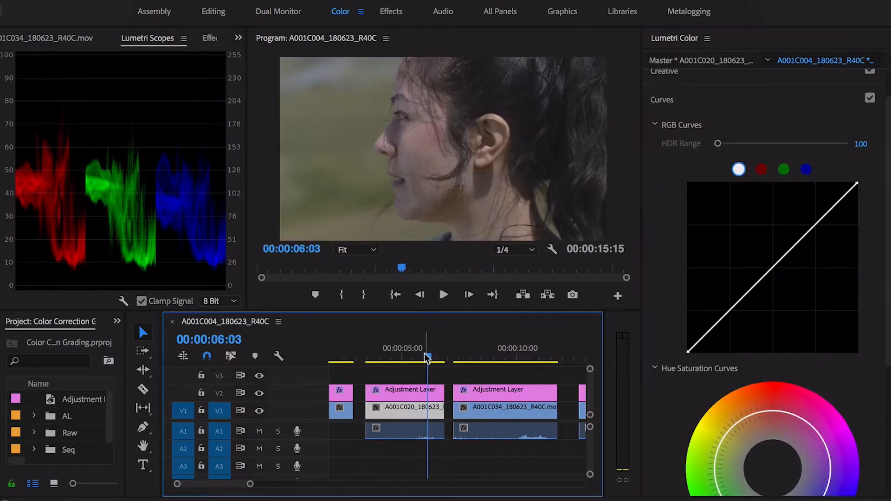
Step: Check the second clip's RGB parade at several frames and compare it with the third clip
mouse_move(424, 352)
mouse_down()
mouse_move(534, 357)
mouse_move(414, 348)
mouse_up()
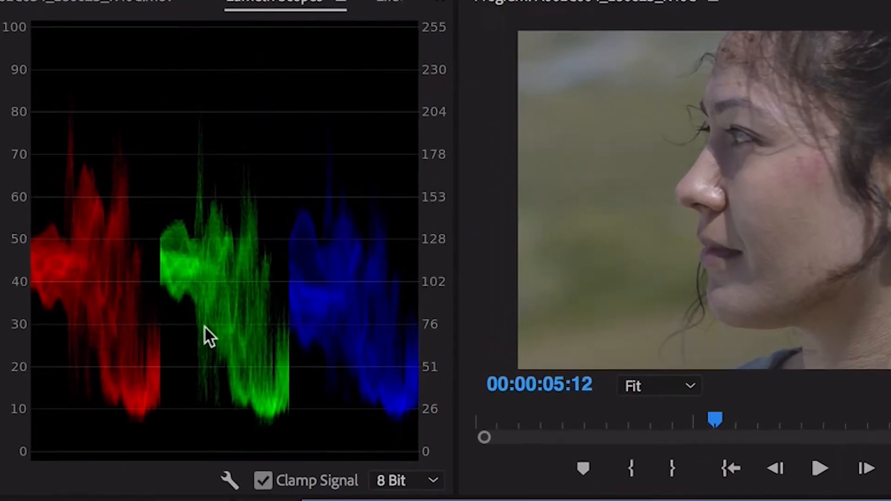
mouse_move(453, 372)
mouse_down()
mouse_move(513, 372)
mouse_move(462, 373)
mouse_up()
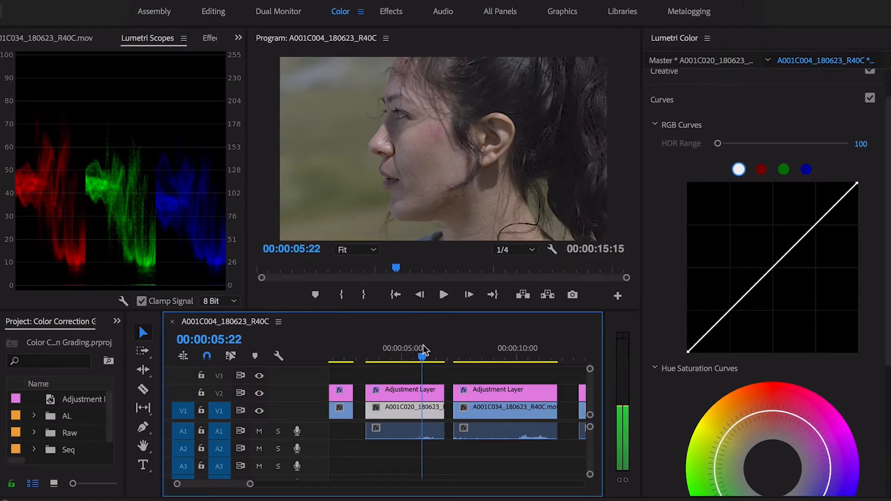
drag(424, 352, 485, 351)
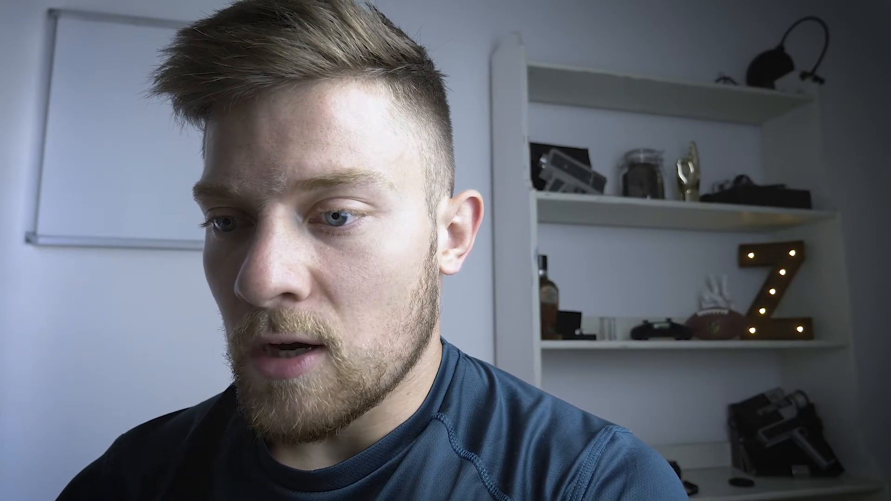
Step: Place a new adjustment layer on track V3 across all four clips and move the playhead to 00:00:01:11
click(60, 119)
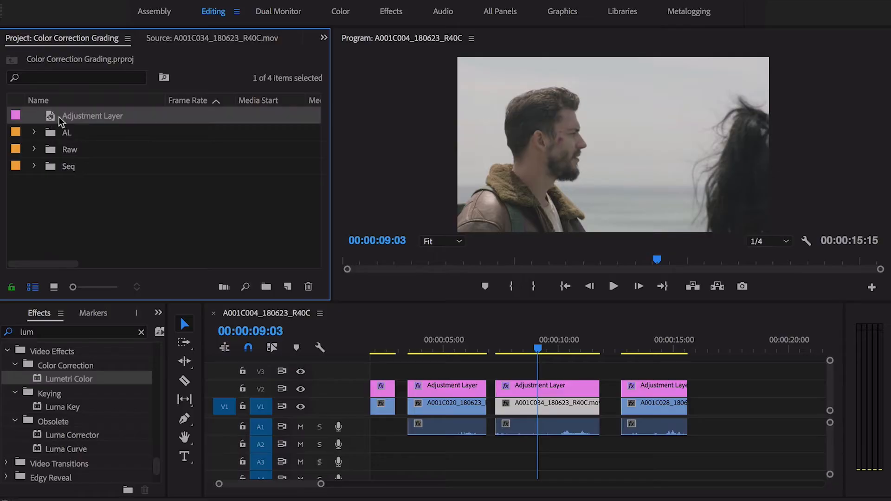
drag(334, 299, 358, 373)
drag(484, 371, 726, 387)
mouse_move(414, 343)
mouse_down()
mouse_move(762, 350)
mouse_move(406, 330)
mouse_up()
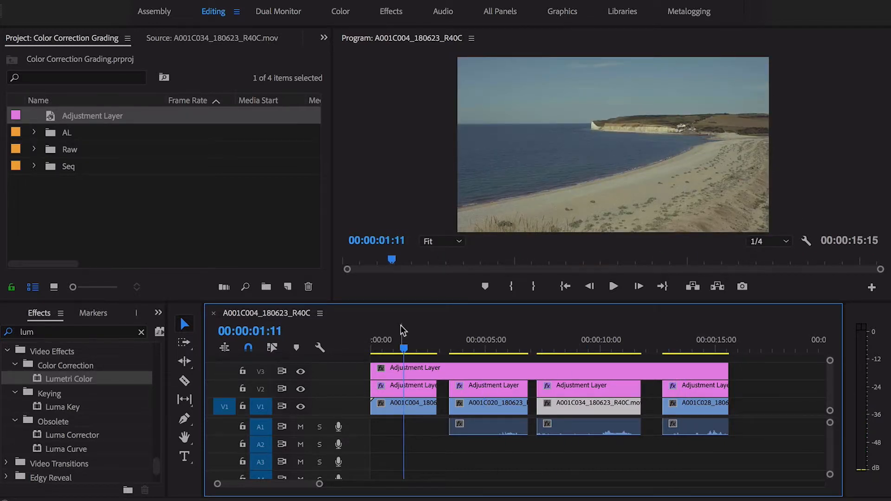
Step: Apply the Lumetri Color effect to the V3 adjustment layer and show its settings in Effect Controls
click(340, 11)
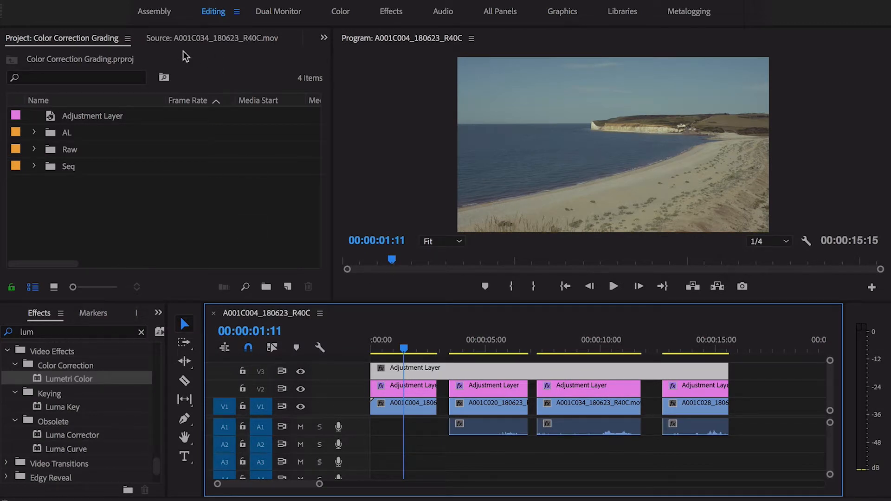
scroll(188, 41, down, 4)
click(324, 37)
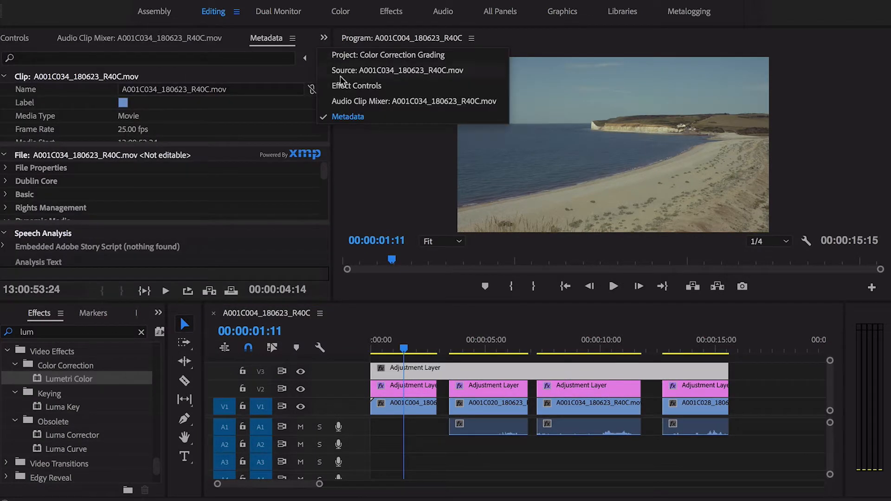
click(344, 86)
click(8, 95)
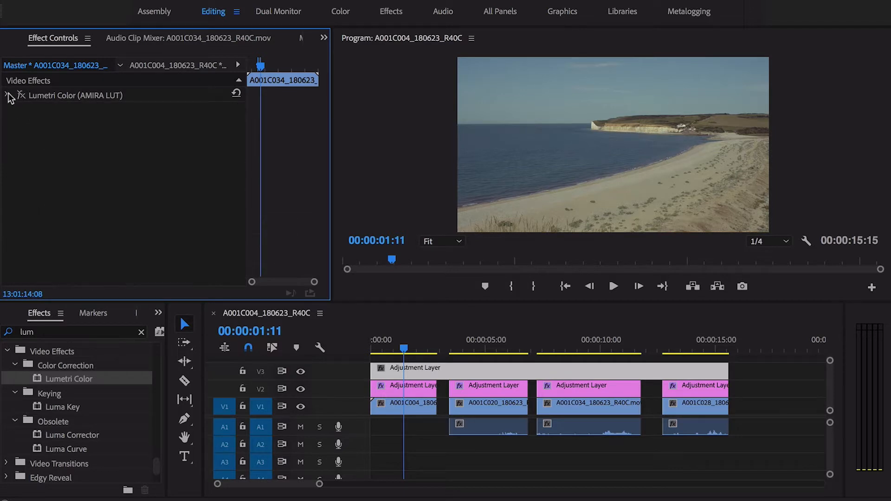
drag(39, 382, 431, 369)
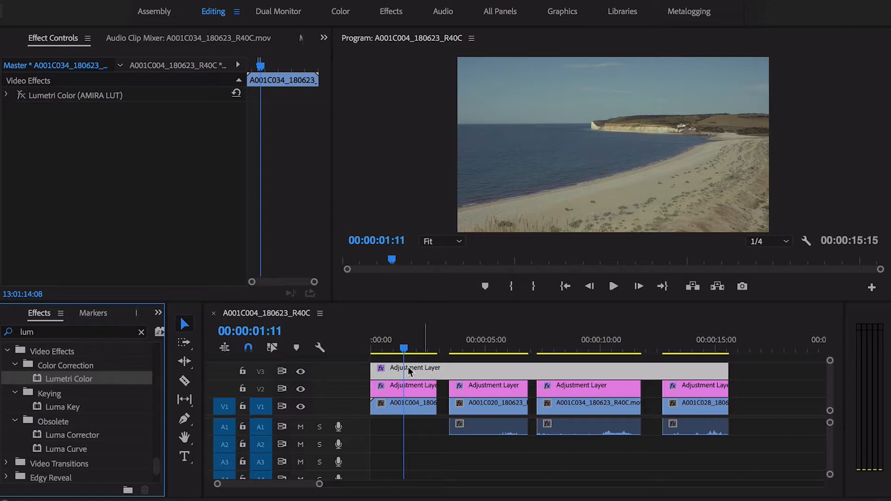
click(408, 367)
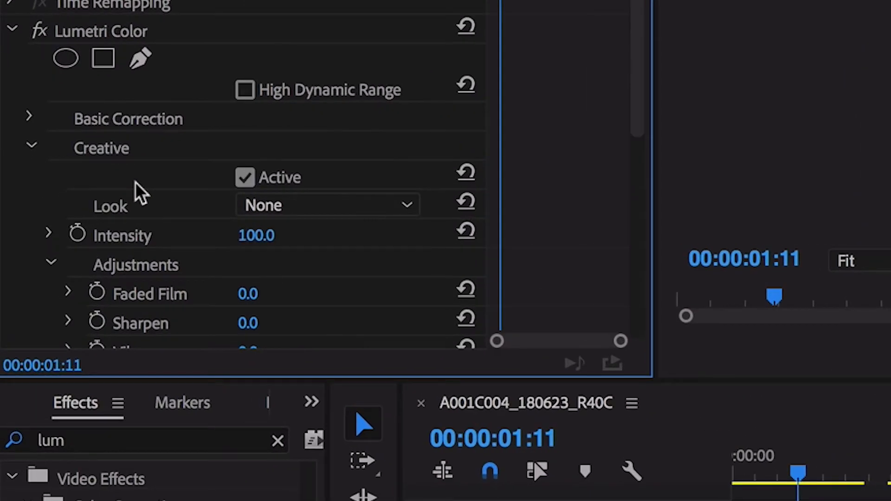
Step: Set the creative look of the V3 adjustment layer to Saving Bryan and check it on the portrait shot at 00:00:04:17
click(28, 118)
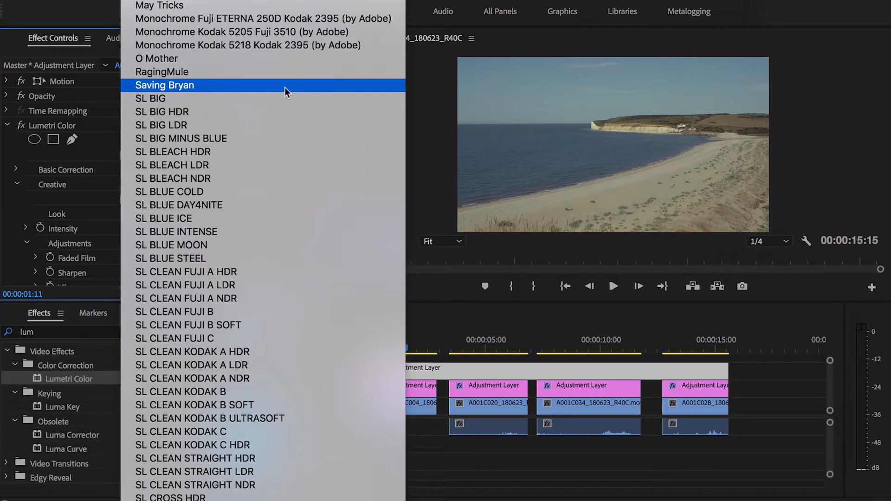
click(285, 88)
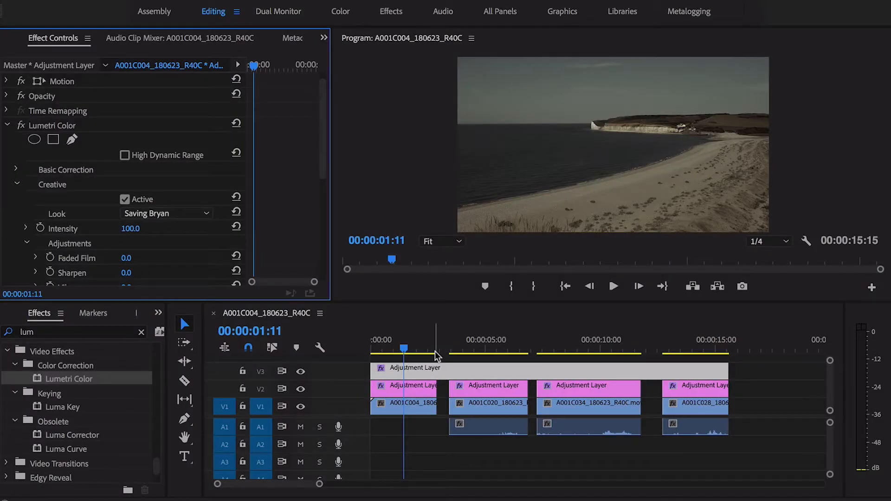
drag(438, 347, 479, 349)
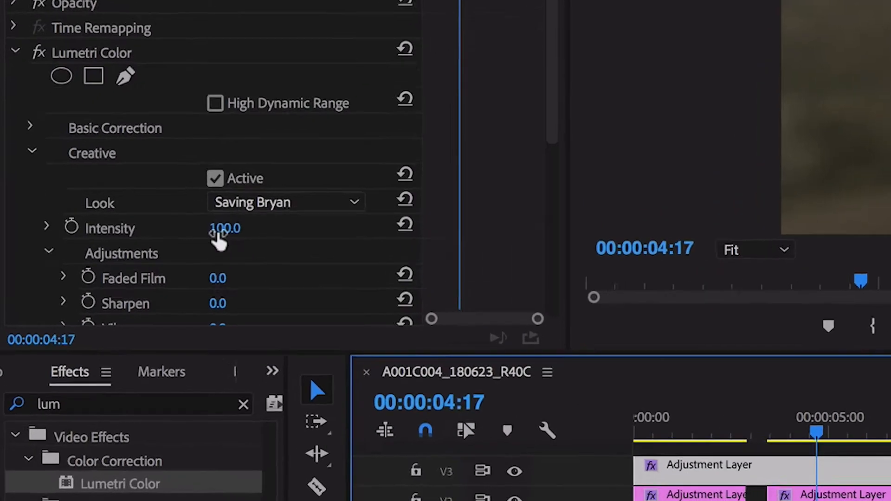
Step: Set the Saving Bryan look's intensity to 50
click(218, 230)
text(50)
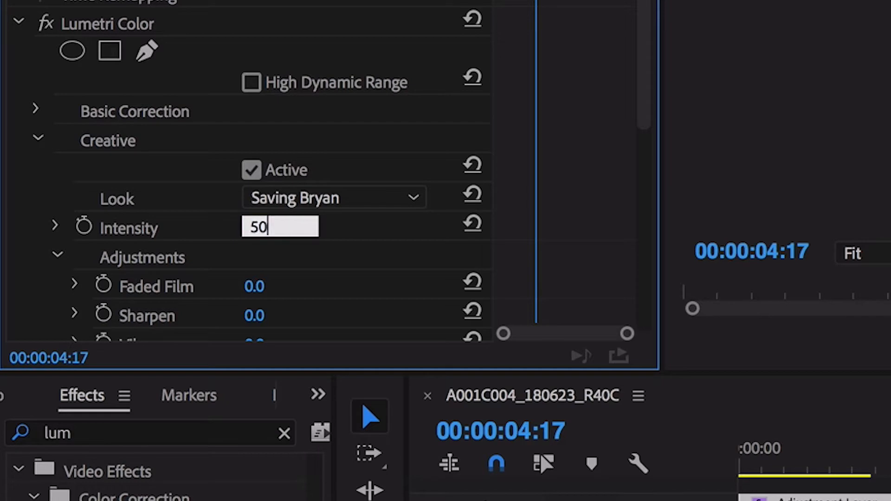
key(Return)
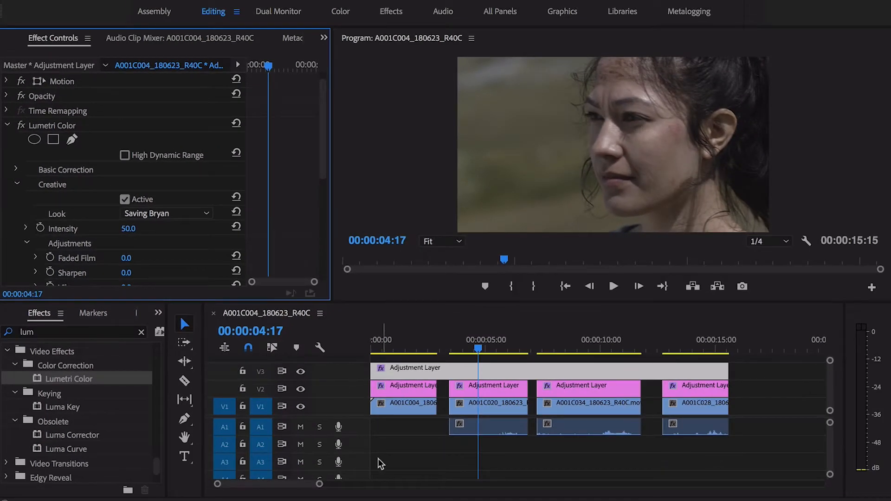
Step: Return to the beach shot and set the Saving Bryan look's intensity to 40
drag(445, 349, 411, 349)
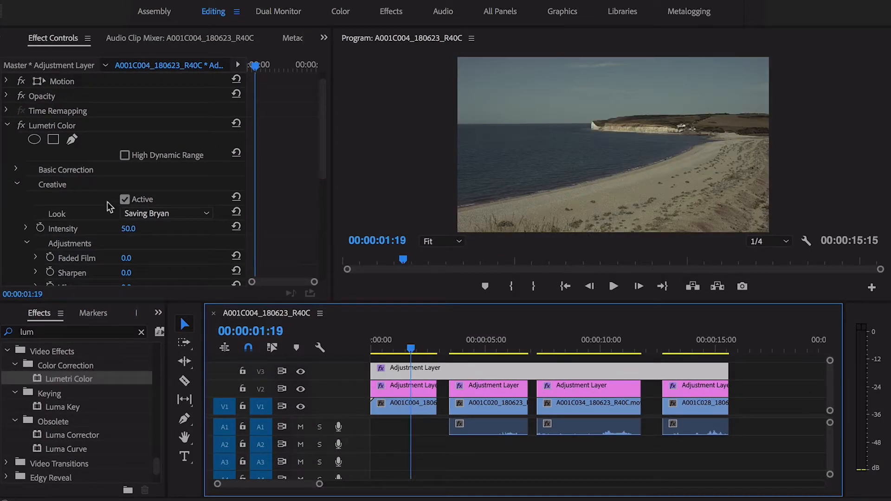
click(131, 229)
key(Return)
click(139, 227)
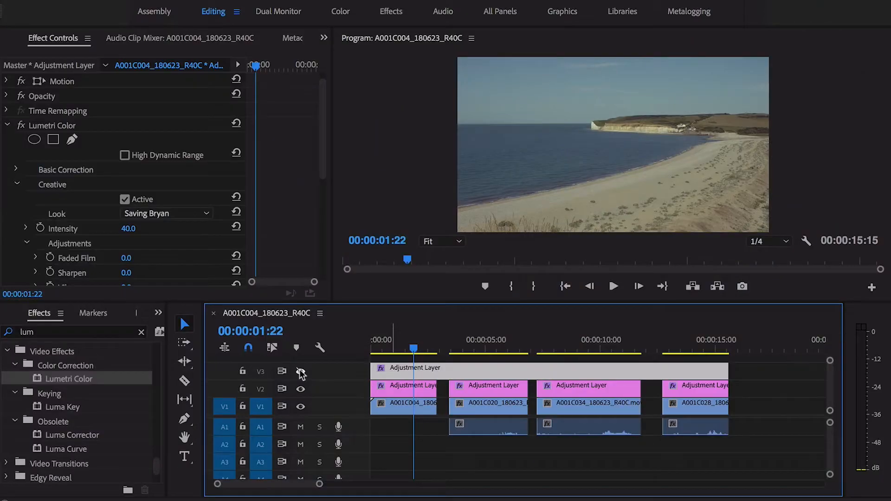
Step: Compare the beach shot with and without the creative look by toggling track V3's output, then view the portrait shot at 00:00:04:11
click(301, 373)
click(301, 372)
click(301, 373)
drag(472, 347, 473, 348)
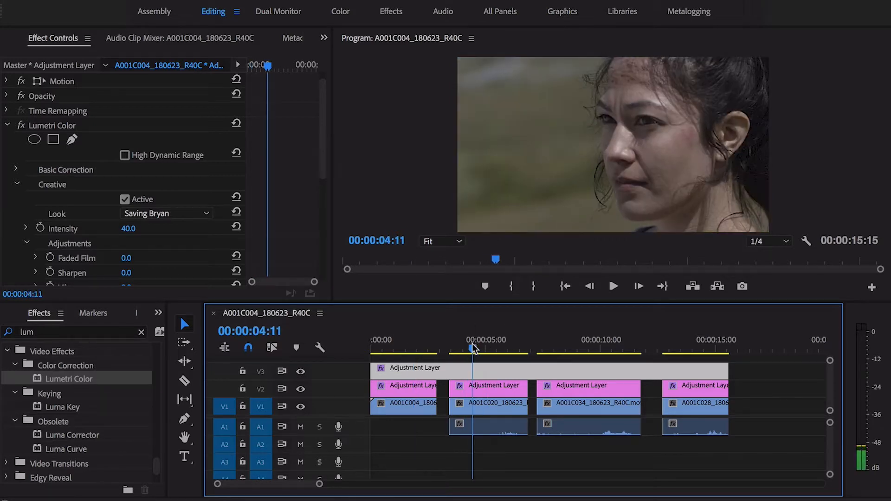
Step: Compare the portrait shot with and without track V3's creative look, then the couple's shot around 00:00:09:11 with and without track V2's corrections
click(301, 372)
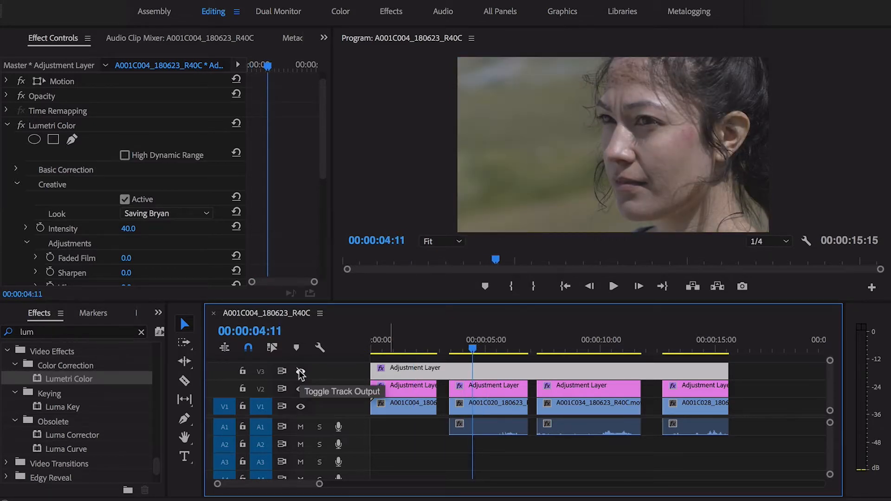
click(301, 373)
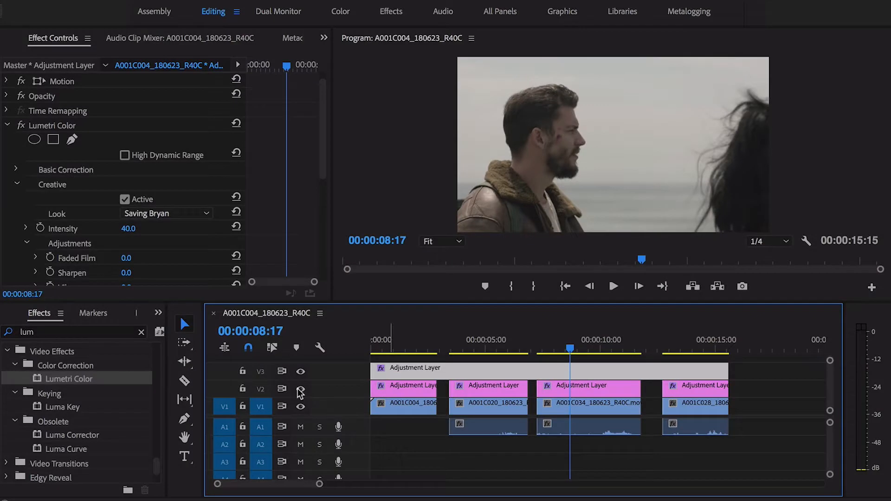
click(301, 390)
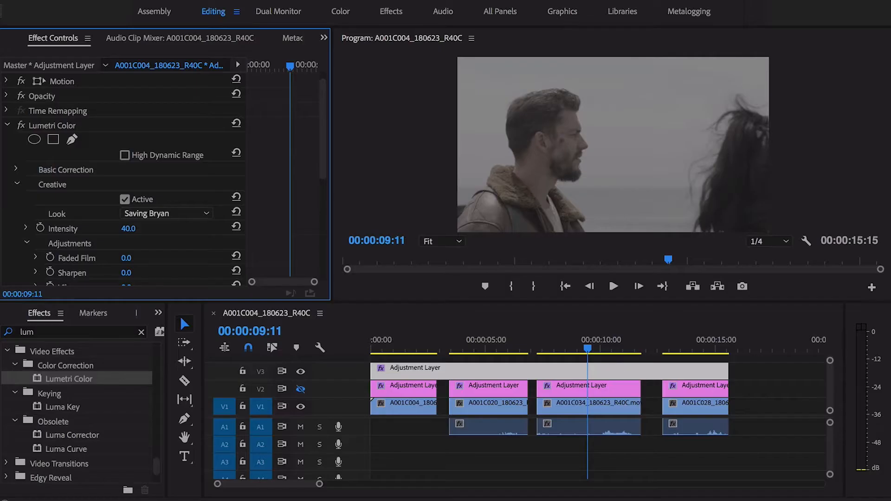
click(301, 390)
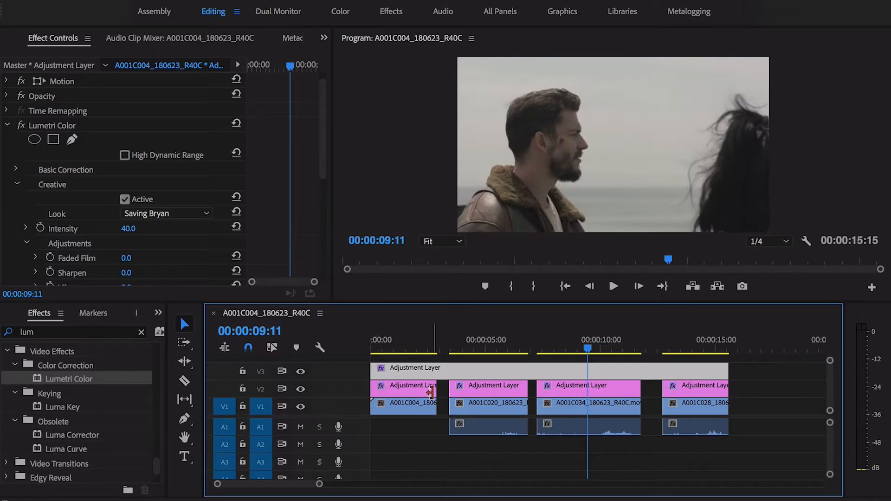
Step: Return to the portrait shot at 00:00:05:07 and toggle track V3's output off and on to compare the creative look
drag(593, 339, 492, 341)
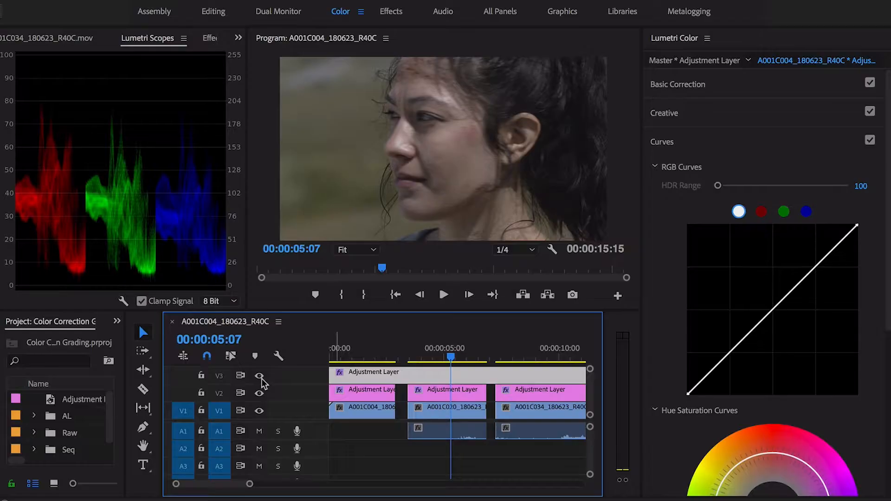
click(260, 376)
click(260, 376)
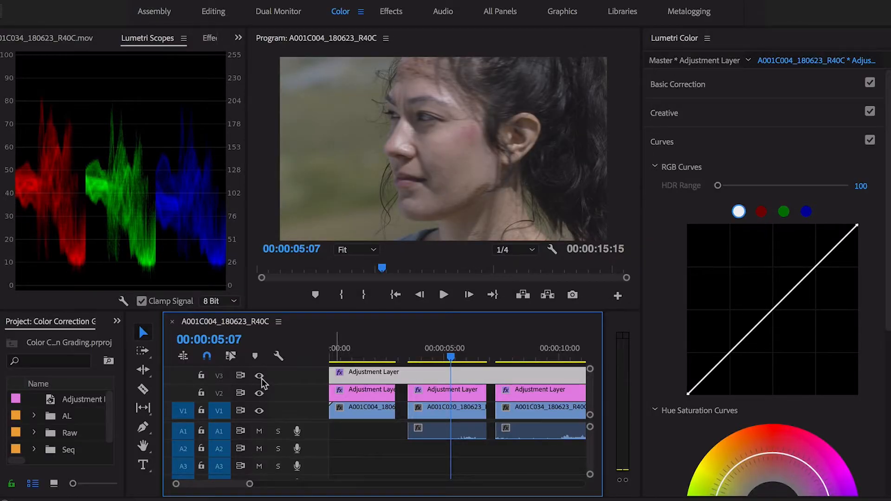